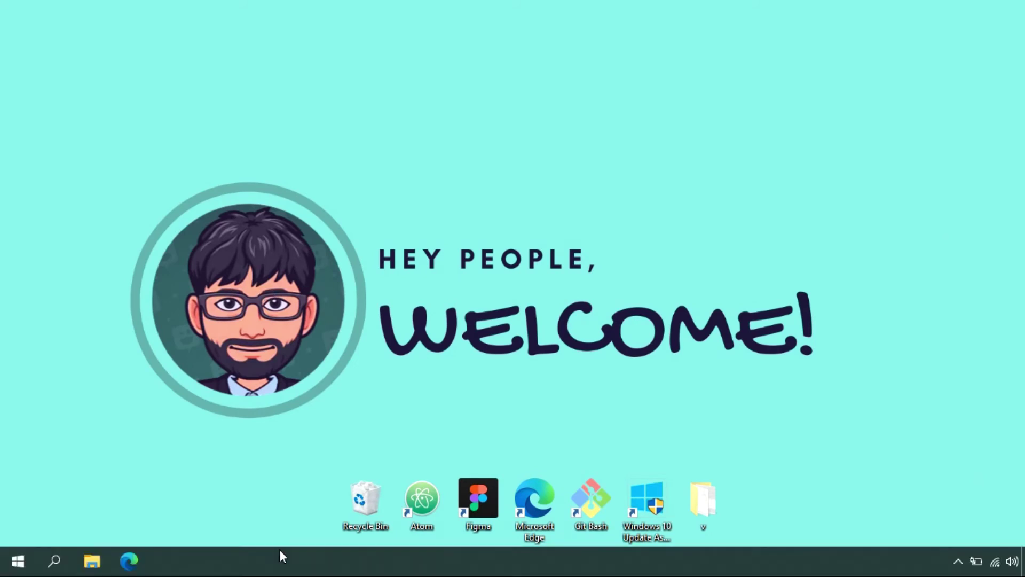
Create a desktop folder named Professor Hub and drag it into the icon row
{"action": "left_click", "coordinate": [277, 562]}
{"action": "right_click", "coordinate": [264, 290]}
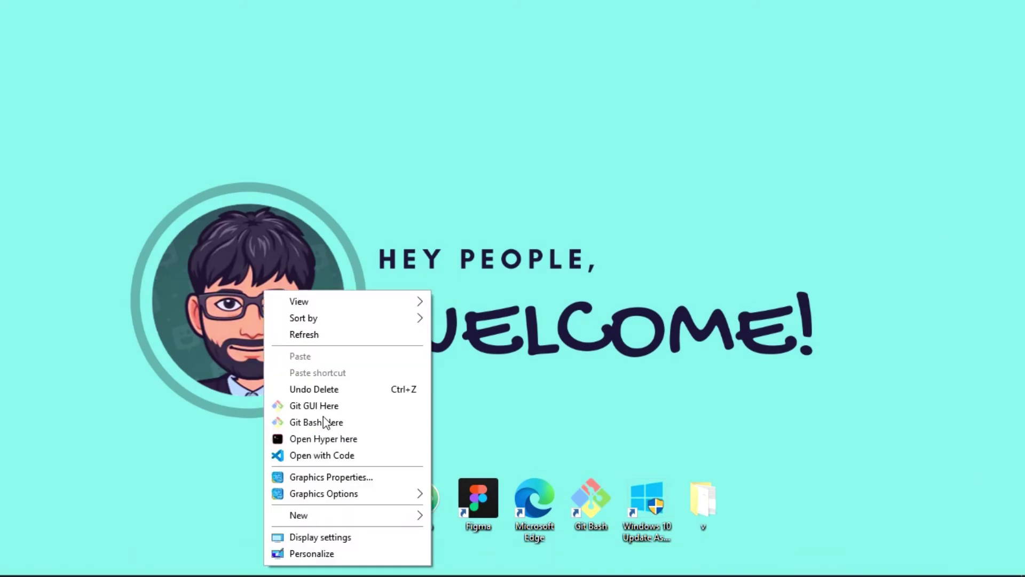
{"action": "mouse_move", "coordinate": [345, 516]}
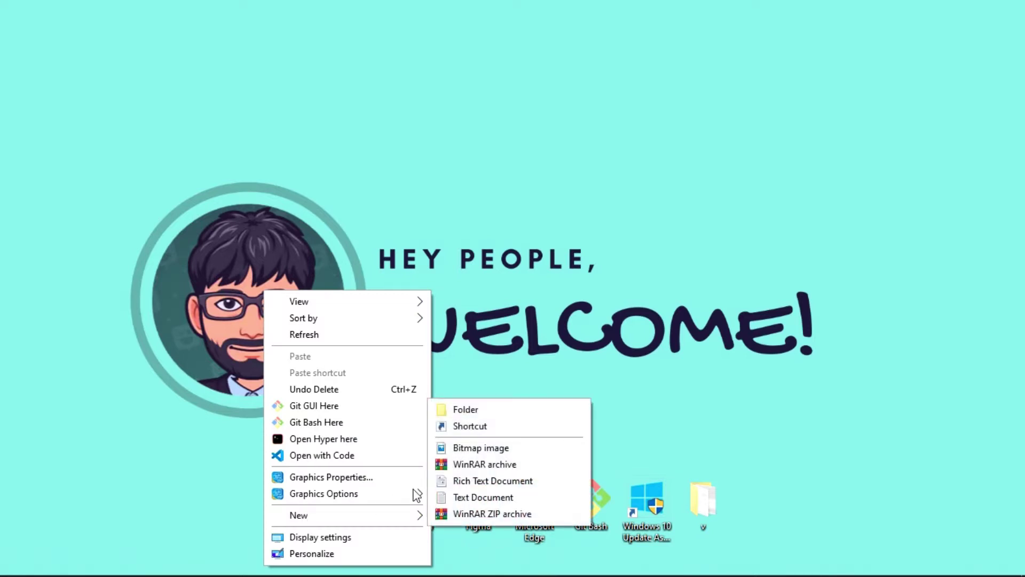
{"action": "left_click", "coordinate": [478, 415]}
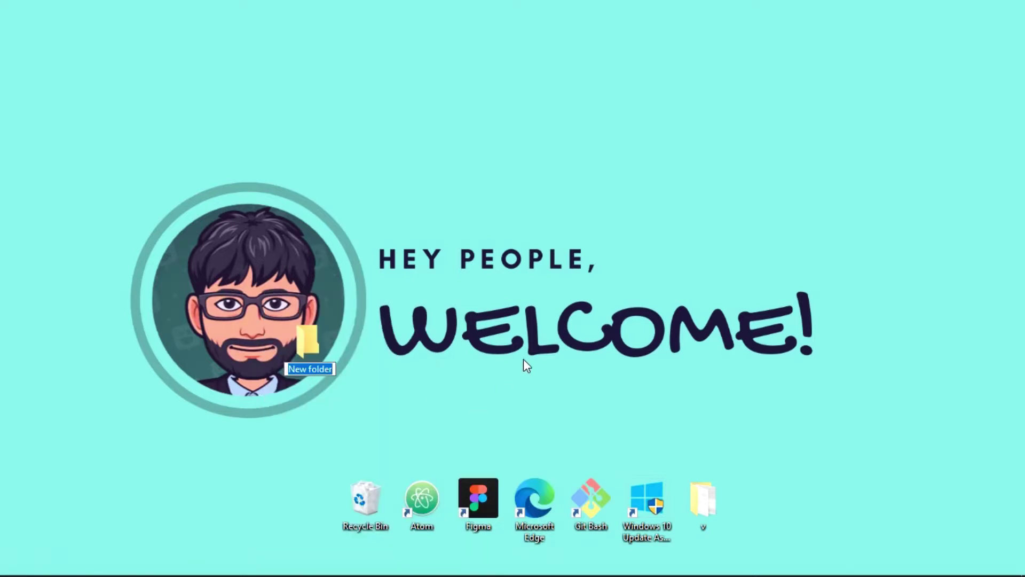
{"action": "key", "text": "BackSpace"}
{"action": "type", "text": "P"}
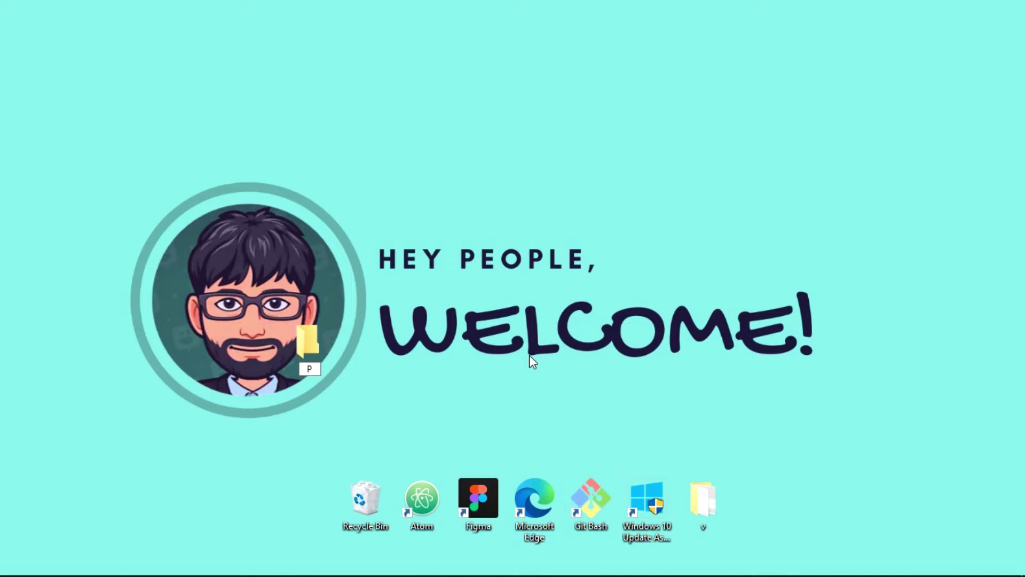
{"action": "type", "text": "rofessor"}
{"action": "type", "text": " Hub"}
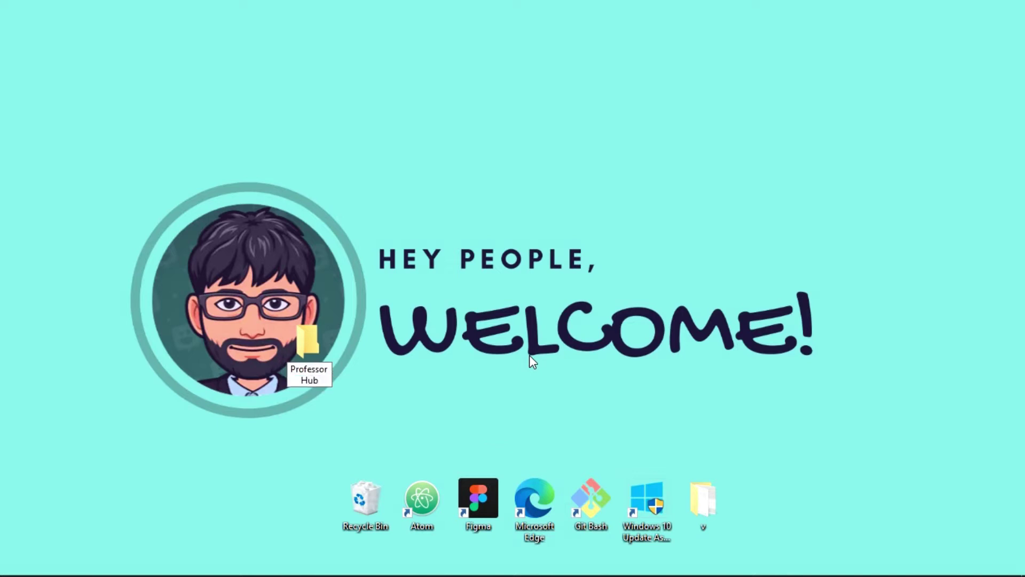
{"action": "key", "text": "Return"}
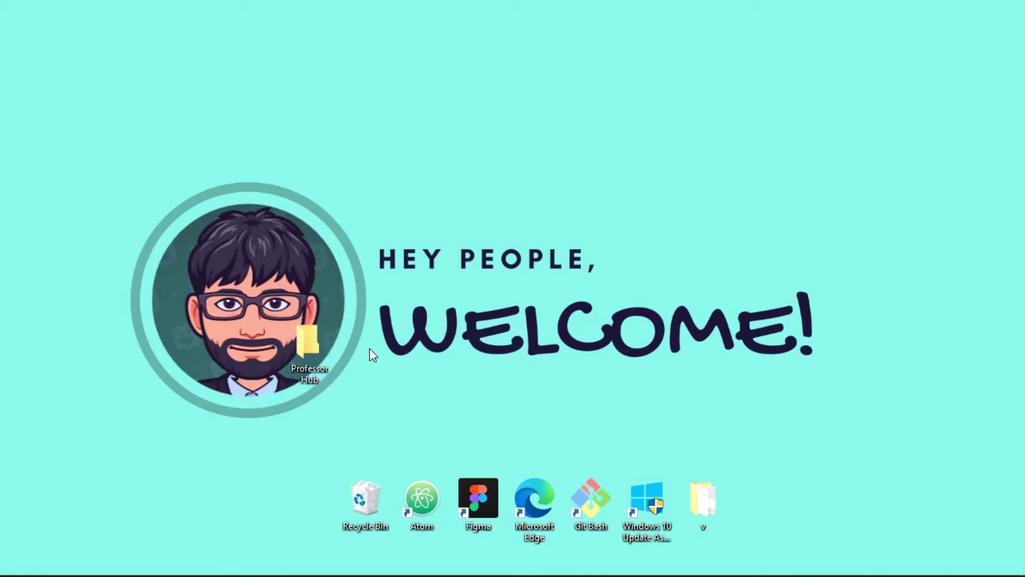
{"action": "left_click_drag", "start_coordinate": [311, 353], "coordinate": [289, 463]}
{"action": "left_click_drag", "start_coordinate": [302, 518], "coordinate": [304, 517]}
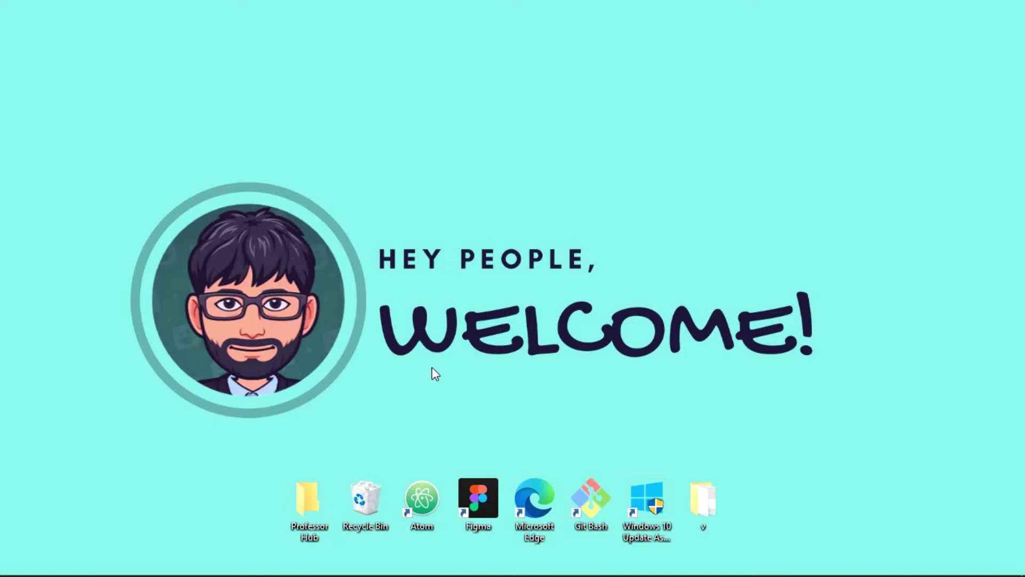
Launch Atom, decline the URI handler prompt, and close the Welcome Guide and Welcome tabs
{"action": "double_click", "coordinate": [418, 517]}
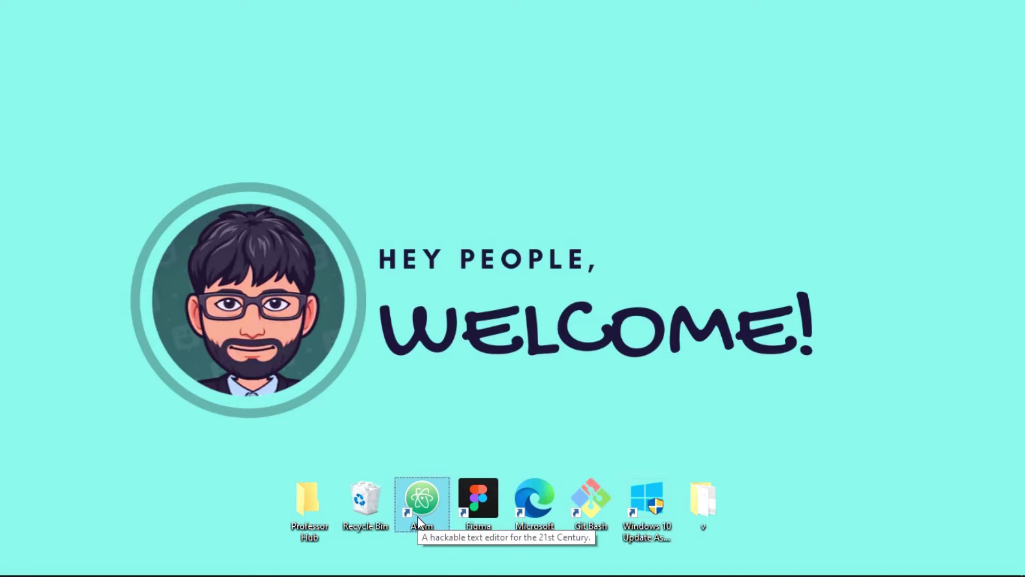
{"action": "left_click", "coordinate": [832, 156]}
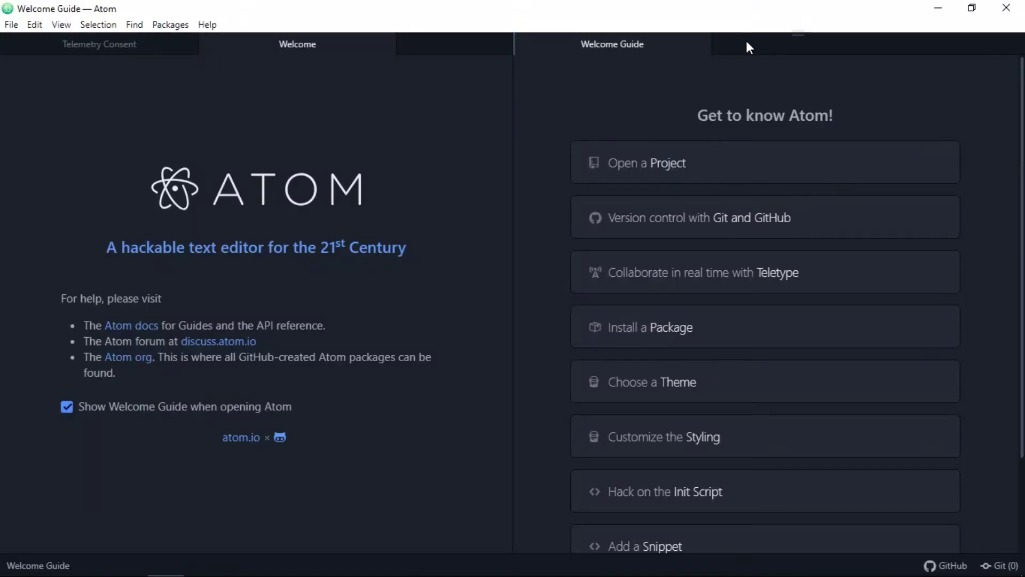
{"action": "left_click", "coordinate": [699, 44]}
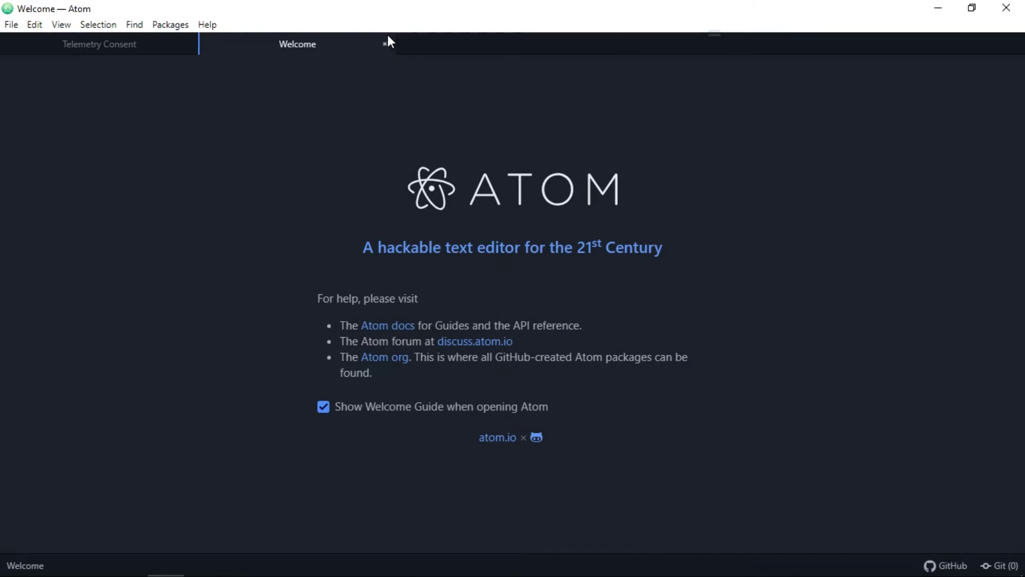
{"action": "left_click", "coordinate": [384, 45]}
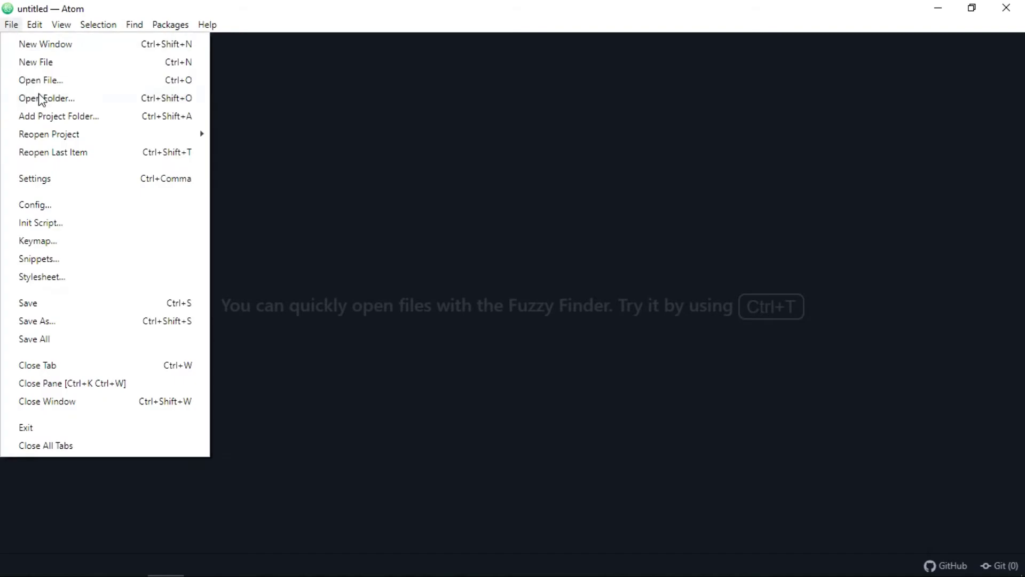
Add the Desktop's Professor Hub folder as Atom's project folder
{"action": "left_click", "coordinate": [58, 116]}
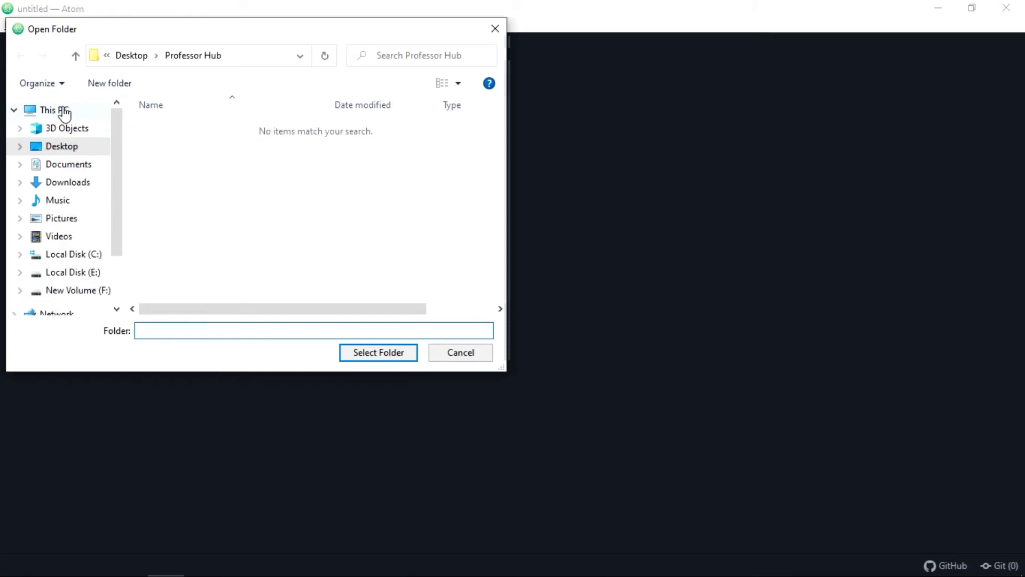
{"action": "left_click", "coordinate": [131, 56]}
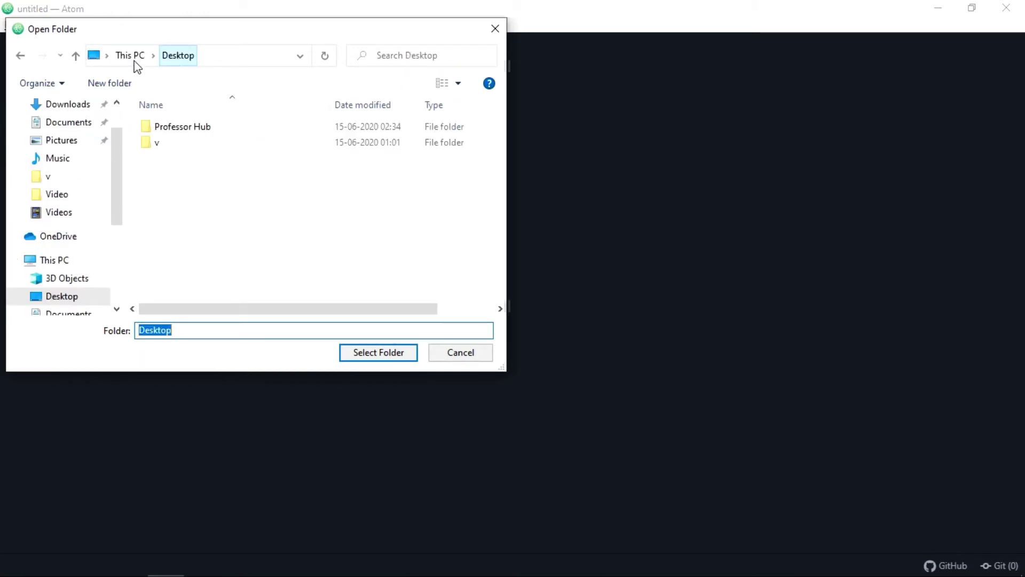
{"action": "left_click", "coordinate": [172, 129]}
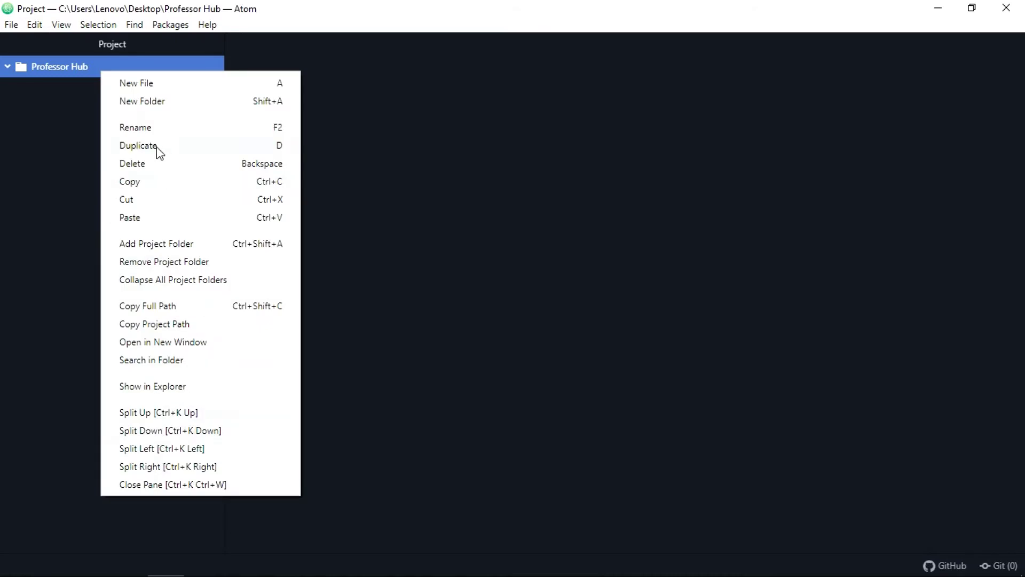
Create a new file named index.html in the Professor Hub project tree
{"action": "left_click", "coordinate": [156, 101]}
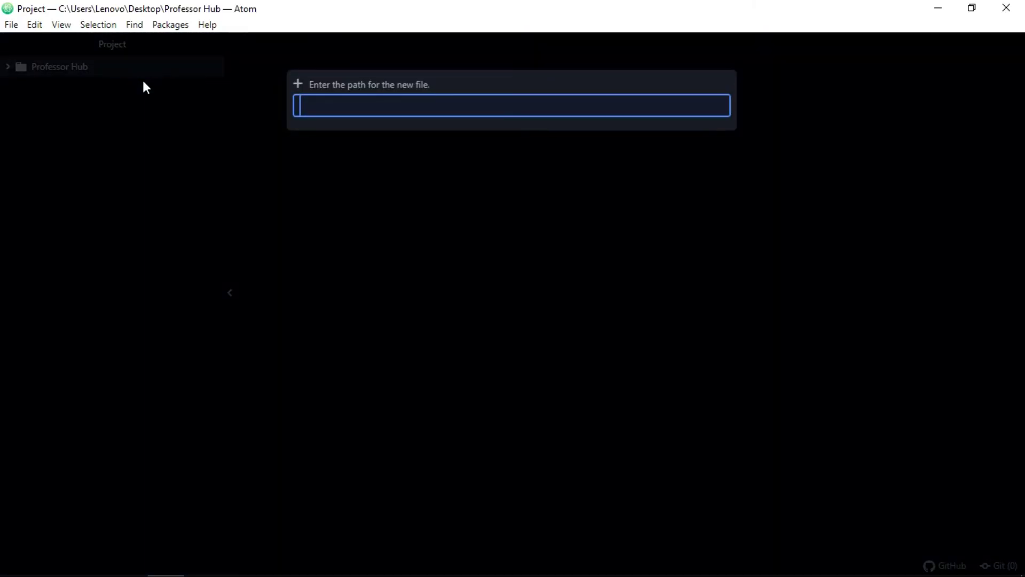
{"action": "type", "text": "index"}
{"action": "type", "text": ".ht"}
{"action": "type", "text": "ml"}
{"action": "key", "text": "Return"}
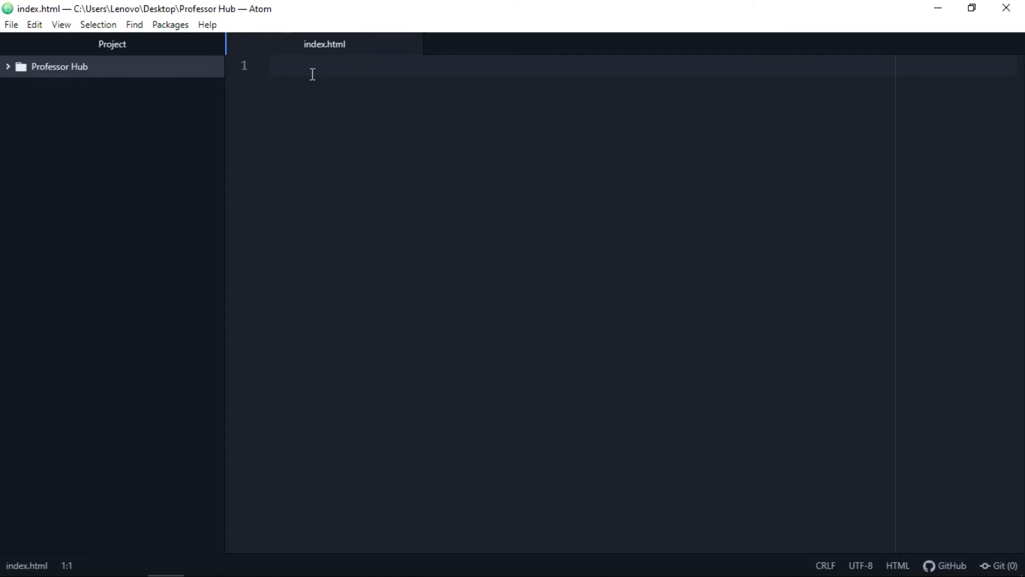
{"action": "type", "text": "<"}
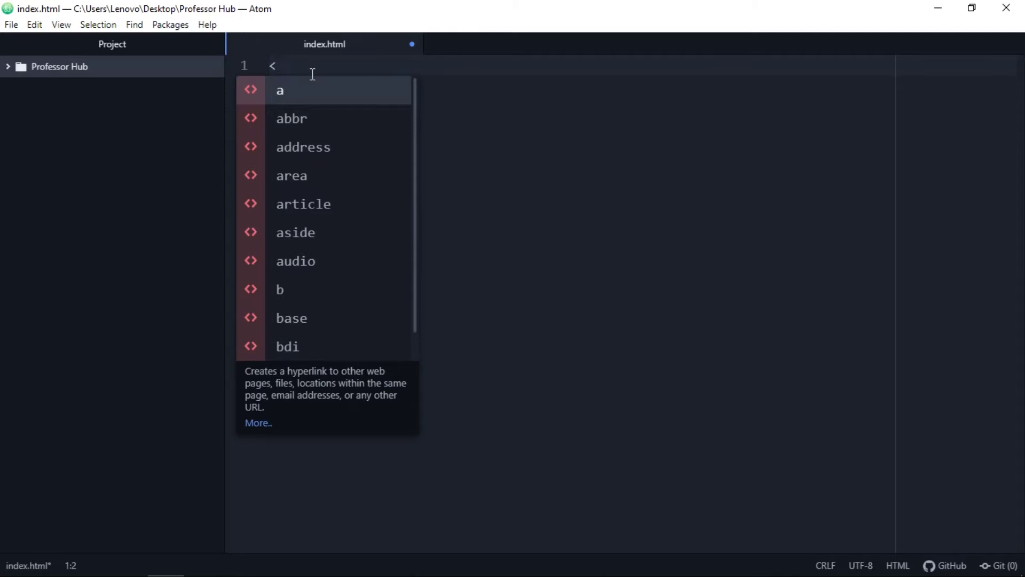
{"action": "type", "text": "html"}
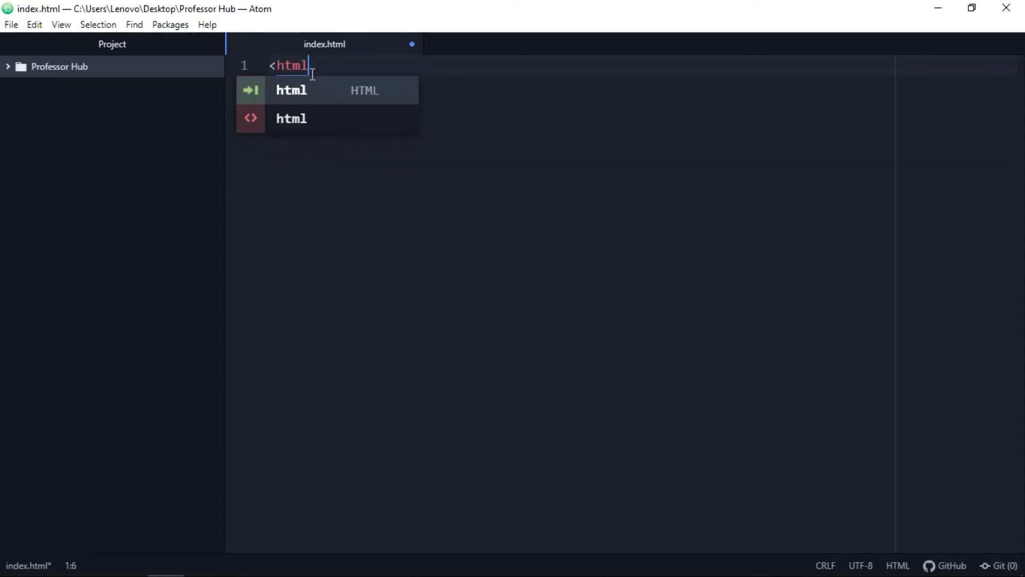
{"action": "type", "text": ">"}
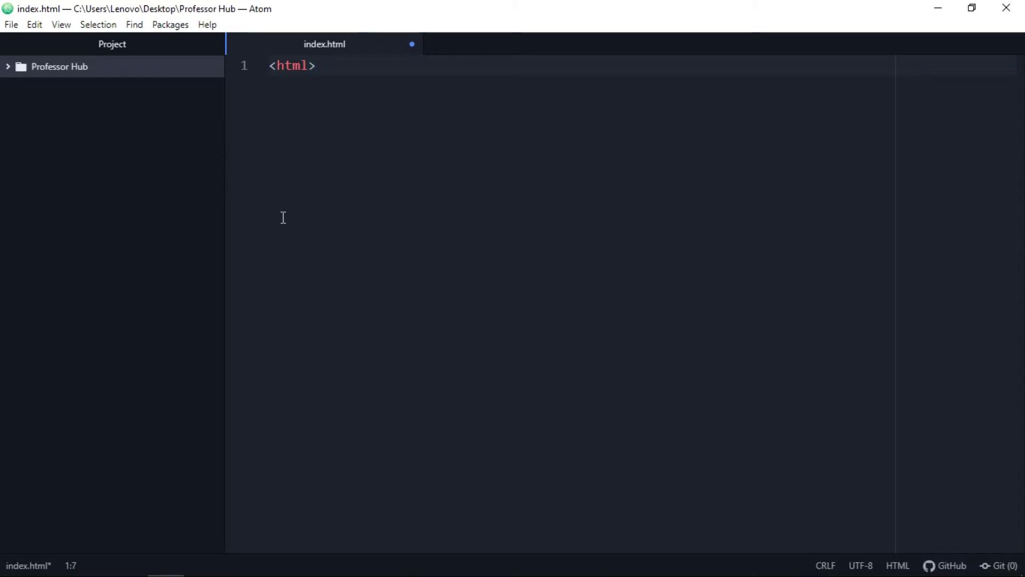
Write <html> and </html> in index.html with blank lines between them
{"action": "key", "text": "Return"}
{"action": "key", "text": "Return"}
{"action": "key", "text": "Return"}
{"action": "key", "text": "Return"}
{"action": "key", "text": "Return"}
{"action": "key", "text": "Return"}
{"action": "key", "text": "Return"}
{"action": "key", "text": "Return"}
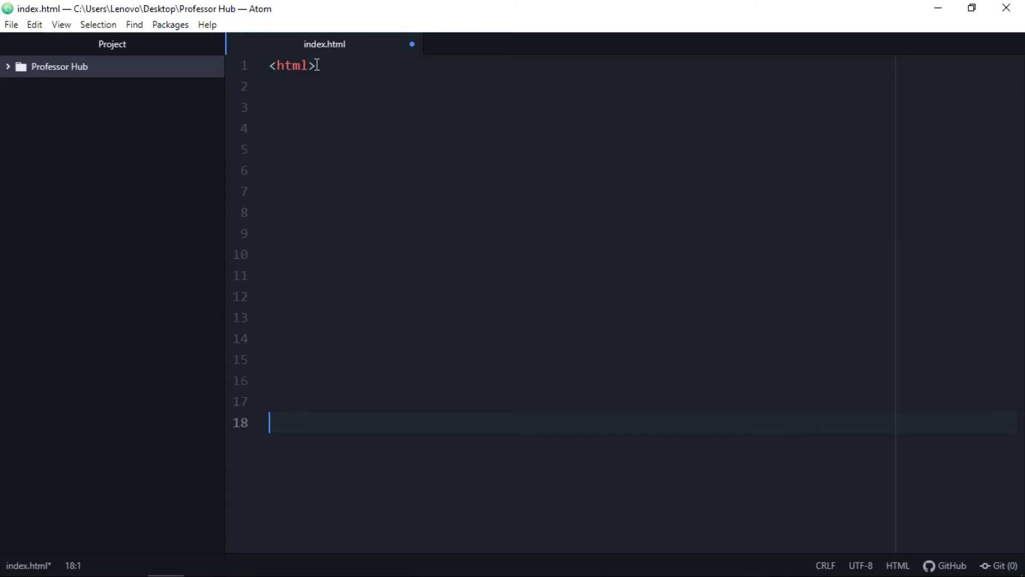
{"action": "type", "text": ","}
{"action": "key", "text": "BackSpace"}
{"action": "type", "text": "</"}
{"action": "type", "text": "ht"}
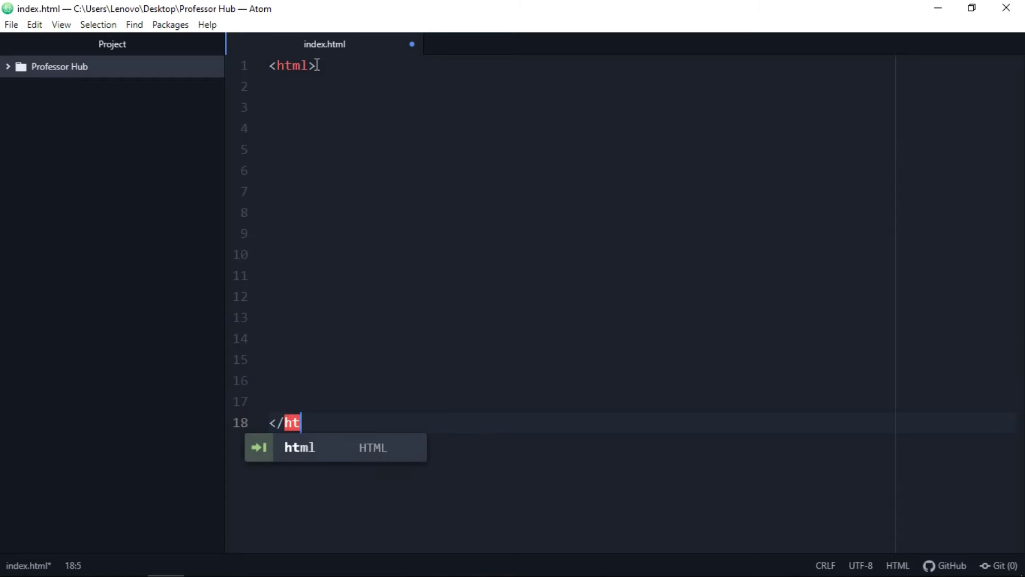
{"action": "type", "text": "ml>"}
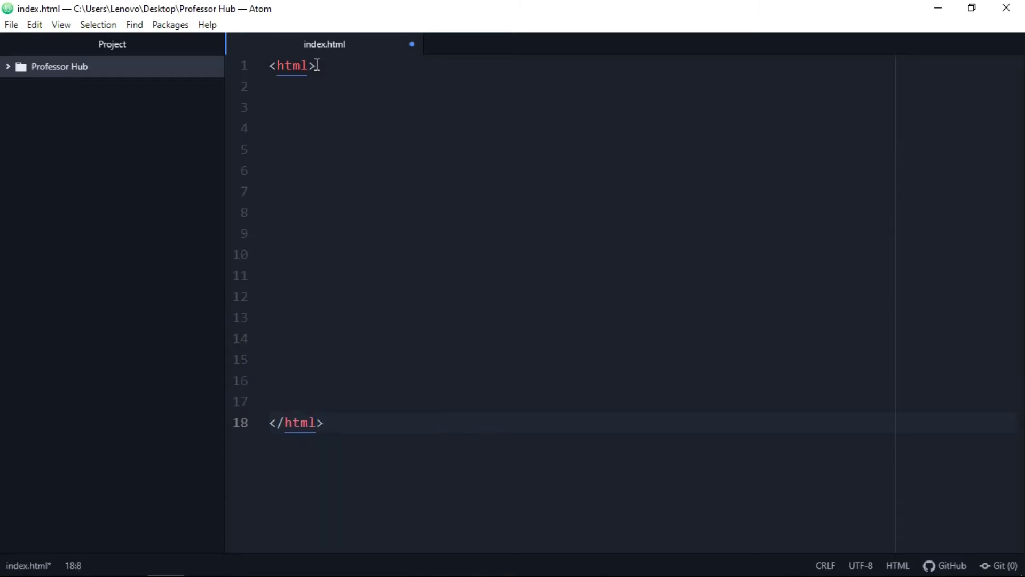
{"action": "left_click_drag", "start_coordinate": [319, 65], "coordinate": [267, 64]}
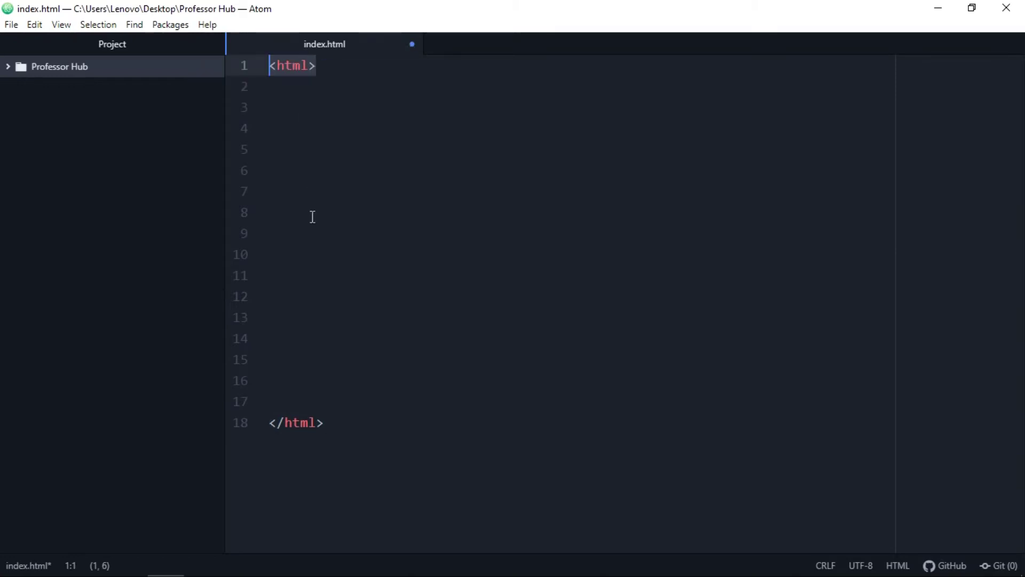
{"action": "left_click", "coordinate": [321, 360]}
{"action": "left_click_drag", "start_coordinate": [326, 423], "coordinate": [266, 423]}
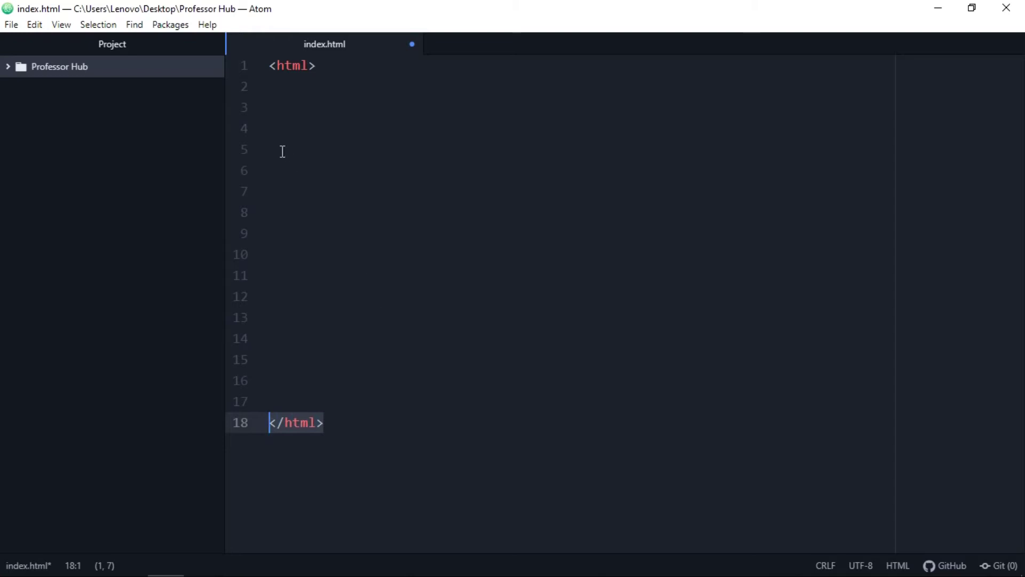
{"action": "left_click", "coordinate": [282, 105]}
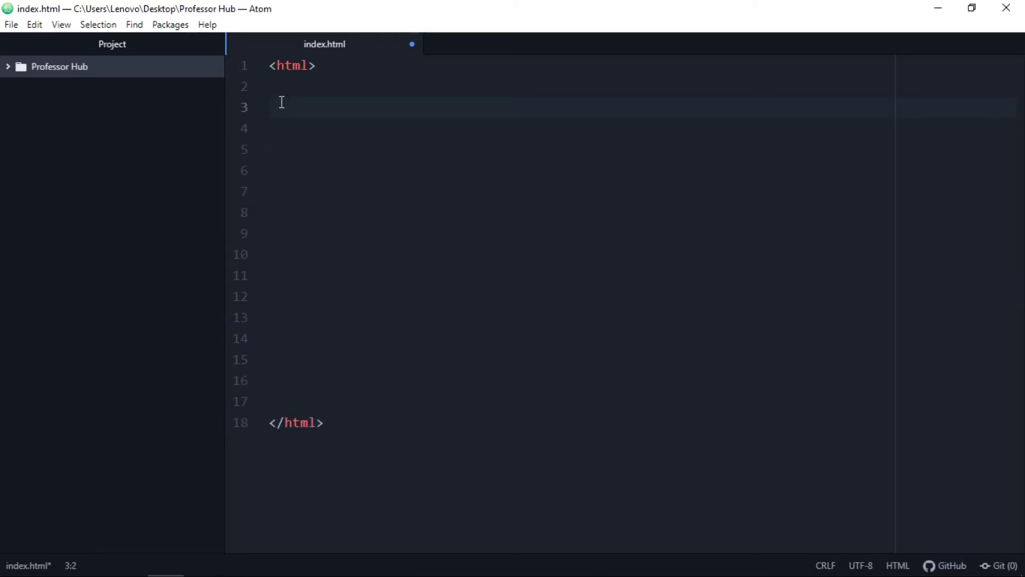
{"action": "type", "text": "<"}
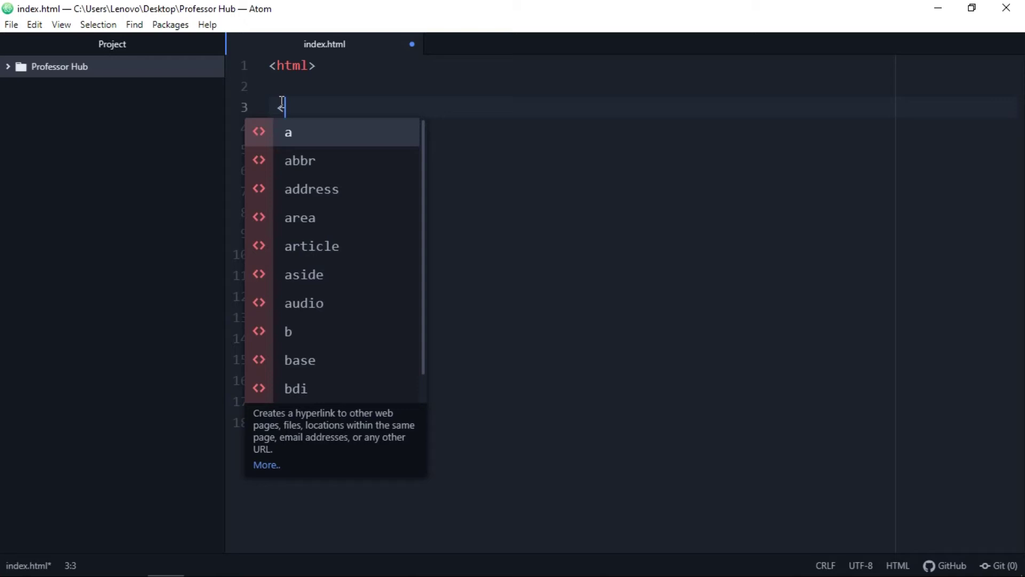
{"action": "type", "text": "hea"}
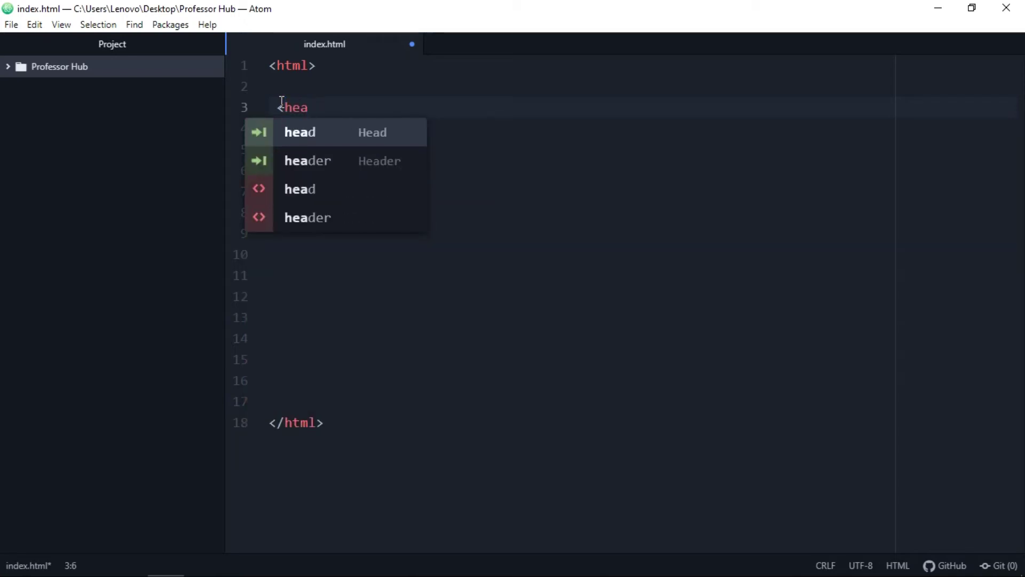
Insert a head element with blank lines inside, removing surplus lines and the stray '<'
{"action": "key", "text": "Tab"}
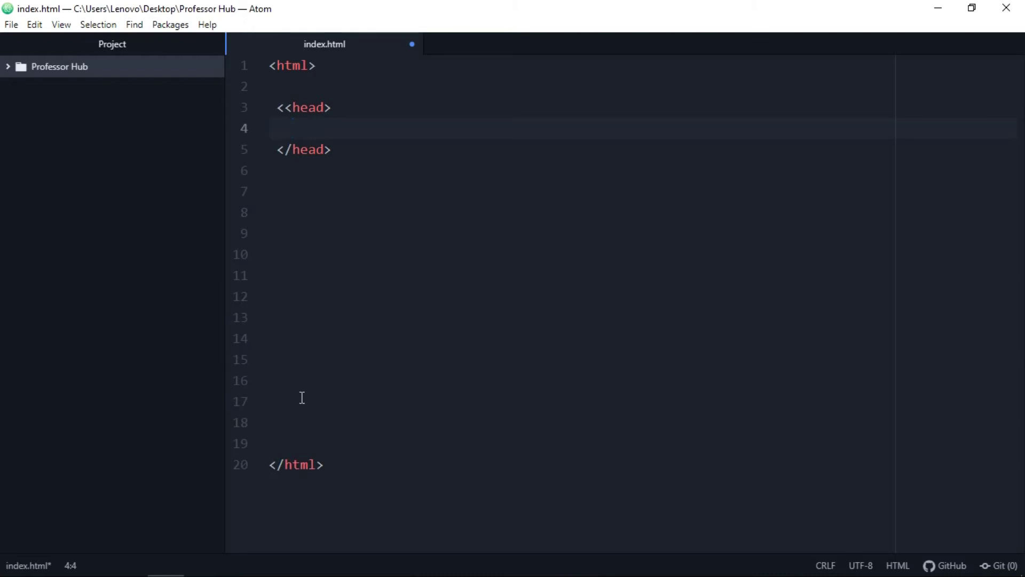
{"action": "left_click_drag", "start_coordinate": [279, 433], "coordinate": [263, 336]}
{"action": "key", "text": "BackSpace"}
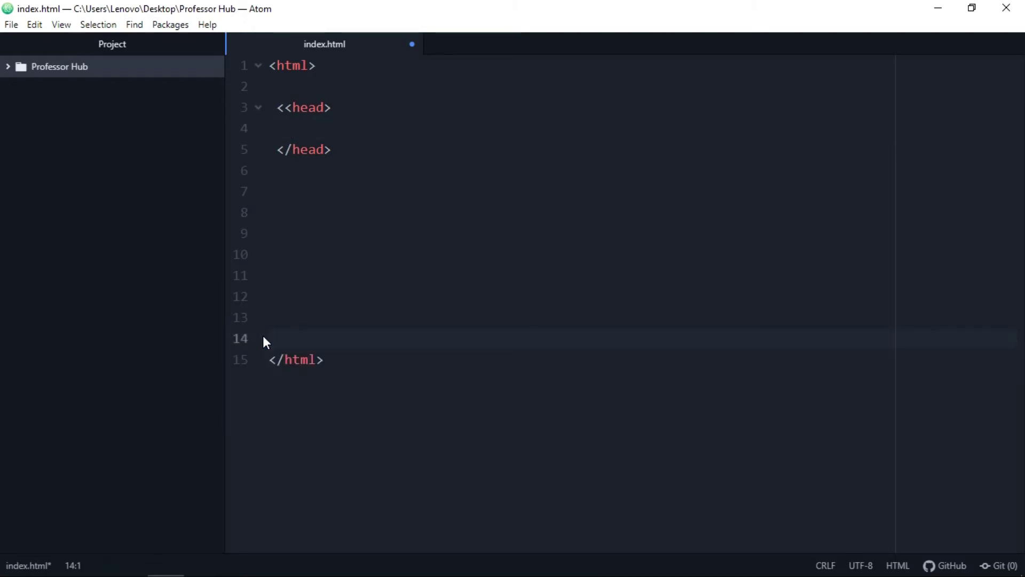
{"action": "left_click", "coordinate": [309, 128]}
{"action": "key", "text": "Return"}
{"action": "key", "text": "Return"}
{"action": "left_click", "coordinate": [284, 107]}
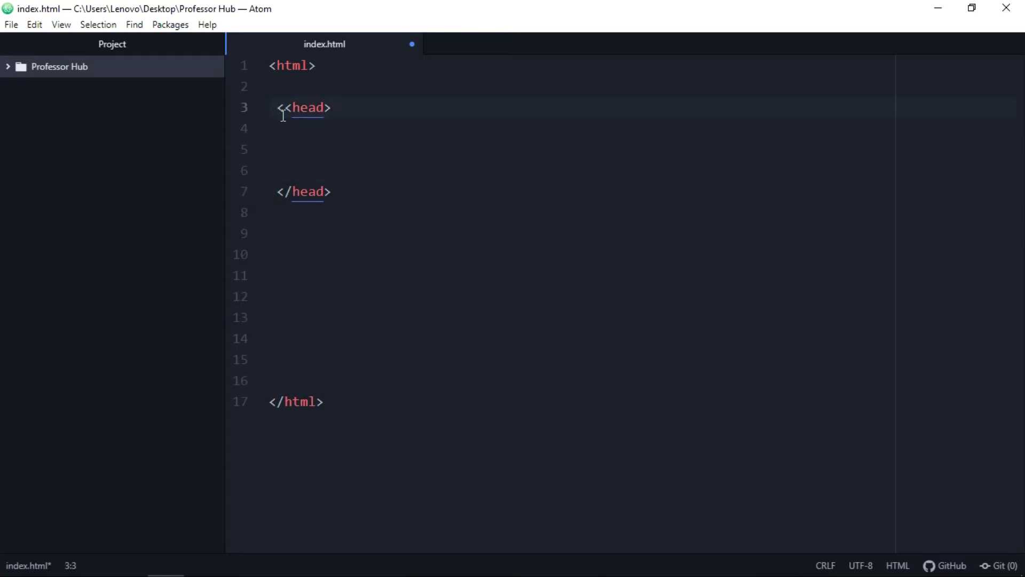
{"action": "key", "text": "BackSpace"}
{"action": "left_click", "coordinate": [337, 191]}
{"action": "mouse_move", "coordinate": [337, 191]}
{"action": "left_mouse_down"}
{"action": "mouse_move", "coordinate": [273, 191]}
{"action": "mouse_move", "coordinate": [285, 192]}
{"action": "left_mouse_up"}
{"action": "left_click", "coordinate": [292, 191]}
{"action": "left_click", "coordinate": [284, 108]}
Add a body element with blank lines inside, below the head section
{"action": "left_click", "coordinate": [302, 213]}
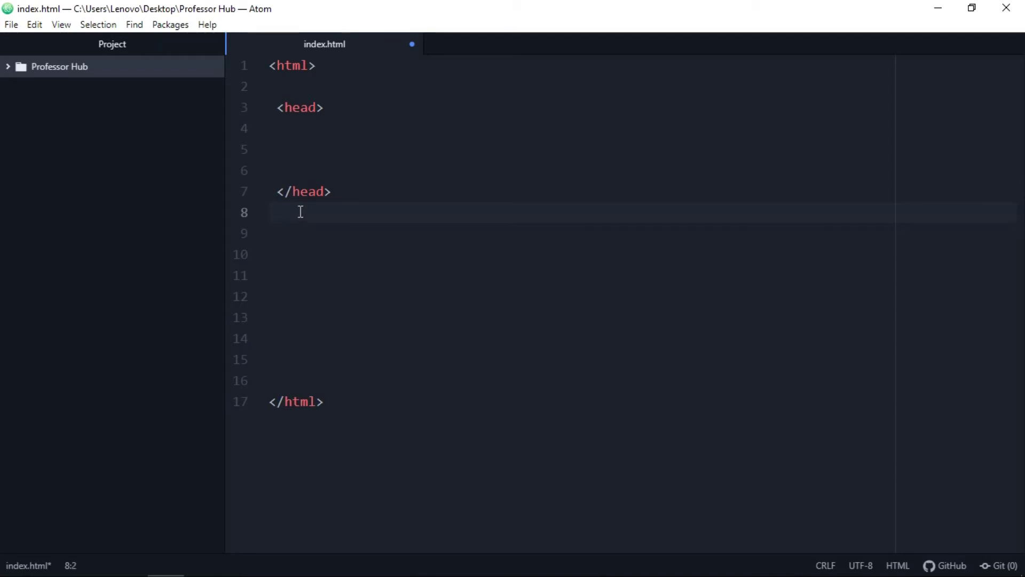
{"action": "key", "text": "Return"}
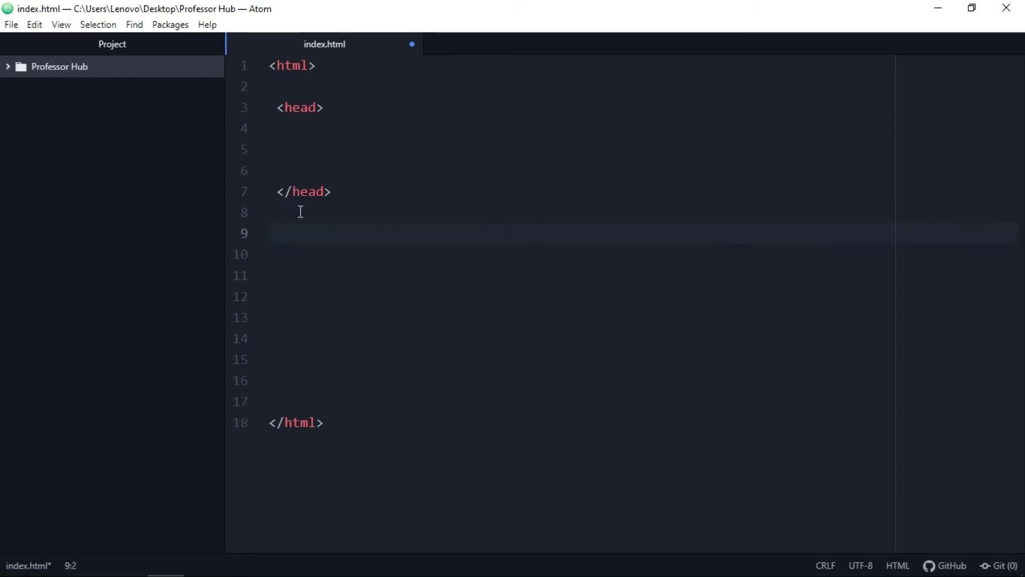
{"action": "type", "text": "bo"}
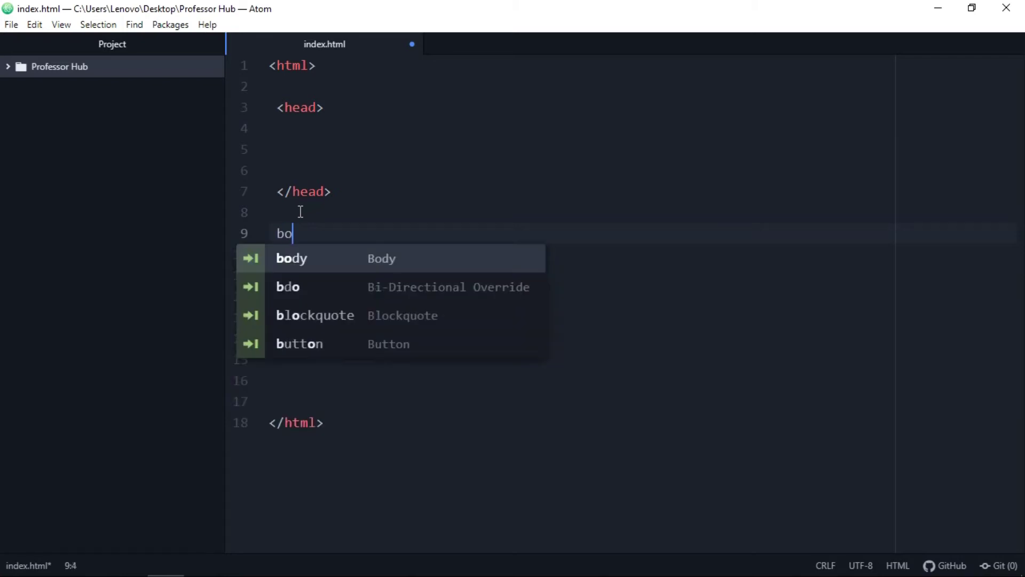
{"action": "type", "text": "dy"}
{"action": "key", "text": "Tab"}
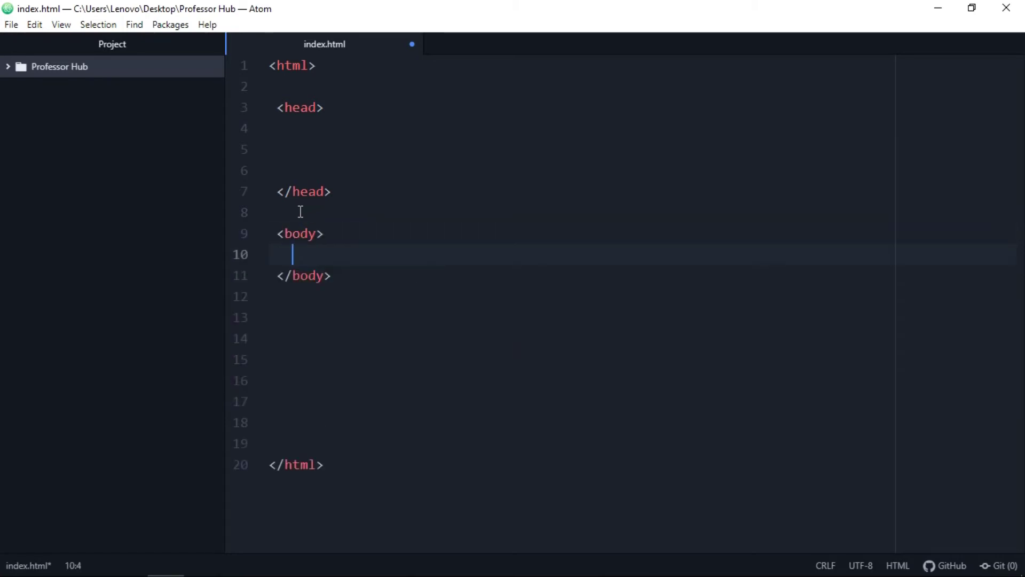
{"action": "key", "text": "Return"}
{"action": "key", "text": "Return"}
{"action": "key", "text": "Return"}
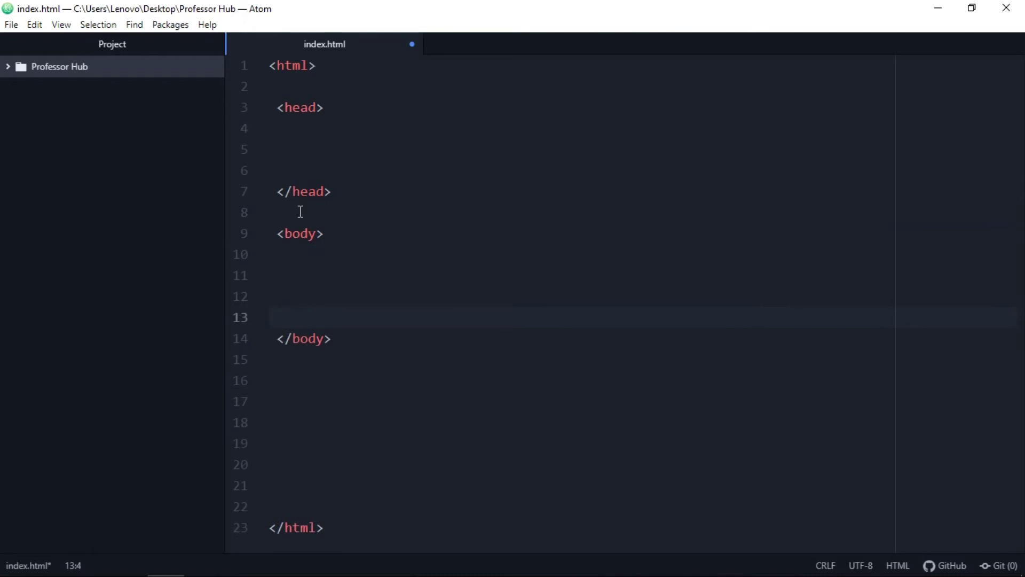
Delete the empty lines 16–21 after the body and save index.html
{"action": "left_click_drag", "start_coordinate": [295, 510], "coordinate": [243, 377]}
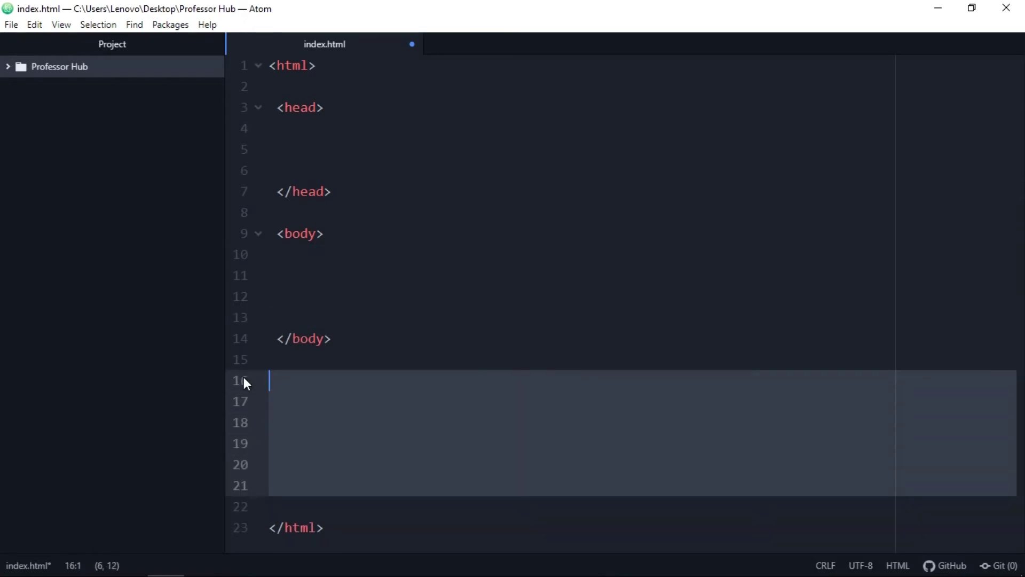
{"action": "key", "text": "BackSpace"}
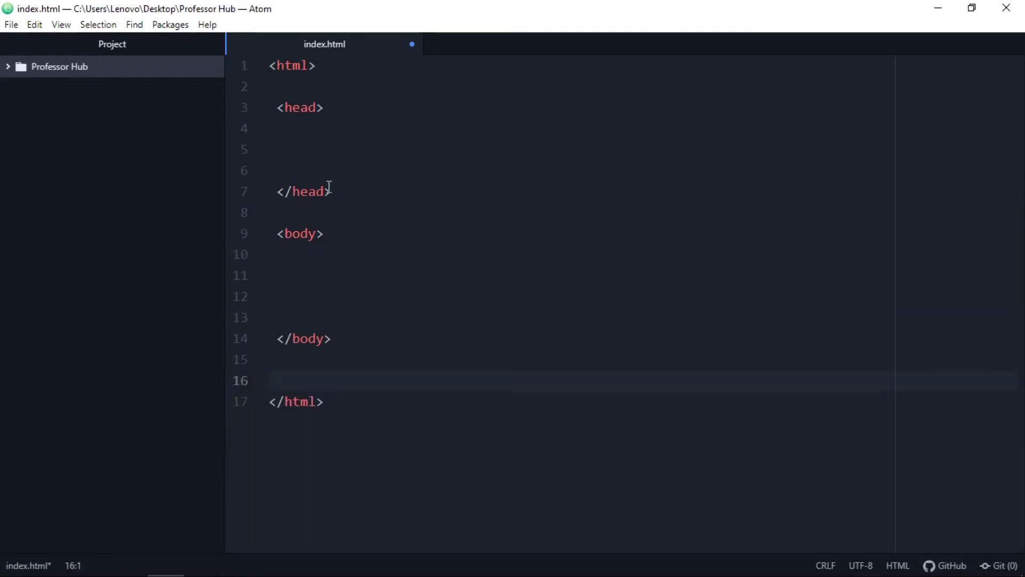
{"action": "left_click", "coordinate": [337, 150]}
{"action": "left_click", "coordinate": [284, 300]}
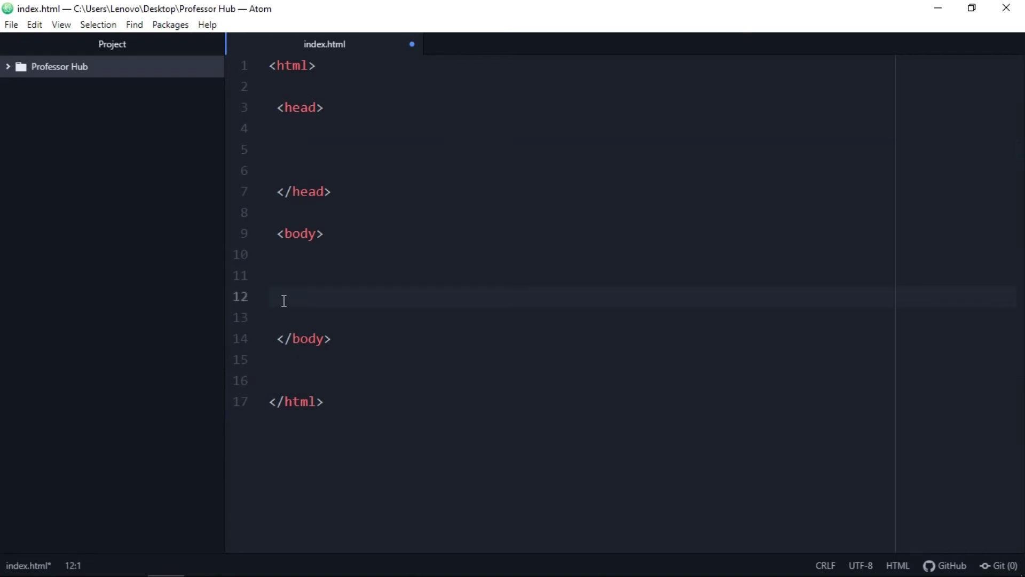
{"action": "left_click", "coordinate": [307, 150]}
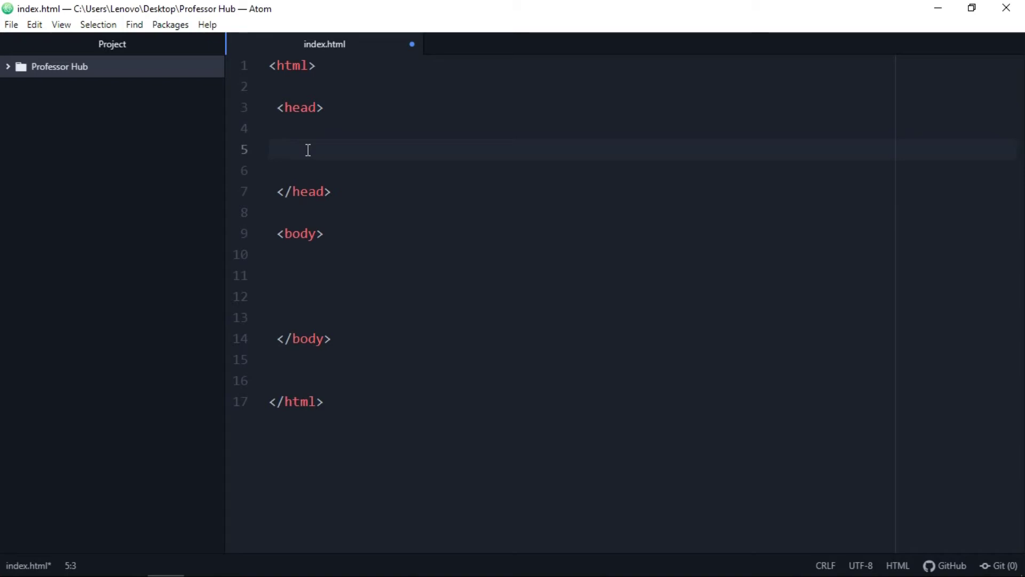
{"action": "key", "text": "ctrl+s"}
{"action": "type", "text": "ti"}
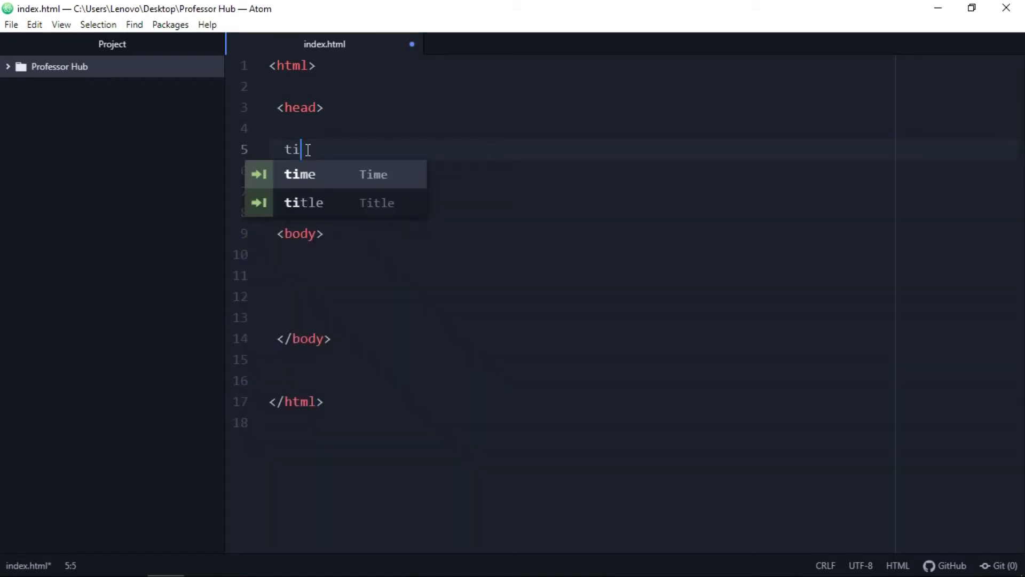
Insert a title element from autocomplete and clear its placeholder Home text
{"action": "key", "text": "Down"}
{"action": "key", "text": "Return"}
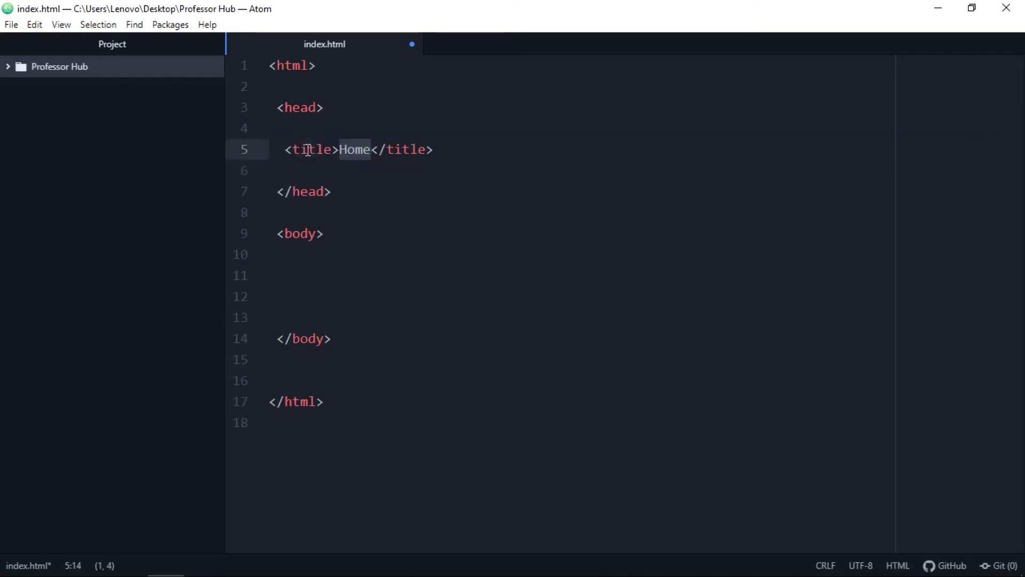
{"action": "key", "text": "BackSpace"}
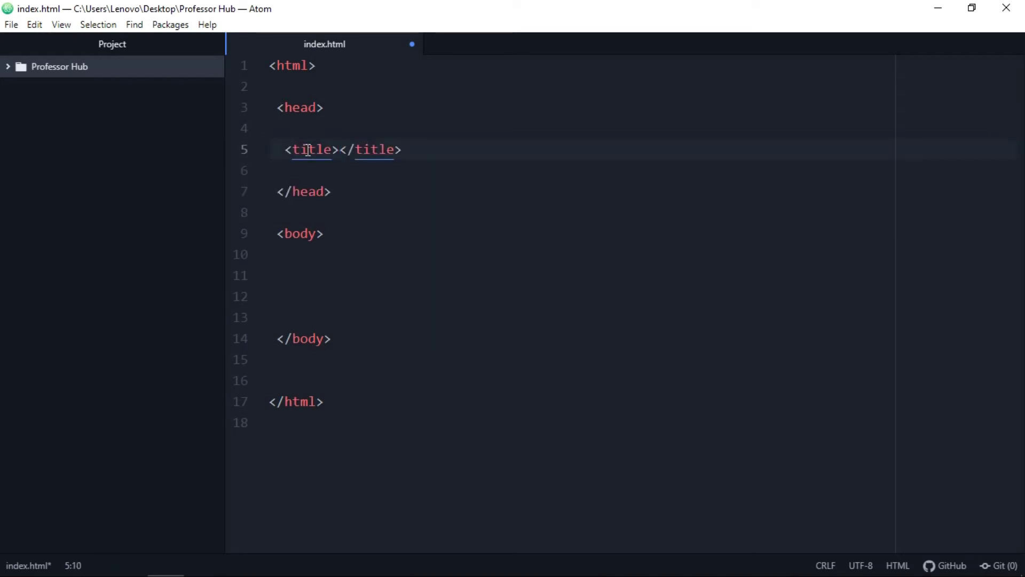
{"action": "left_click", "coordinate": [307, 150]}
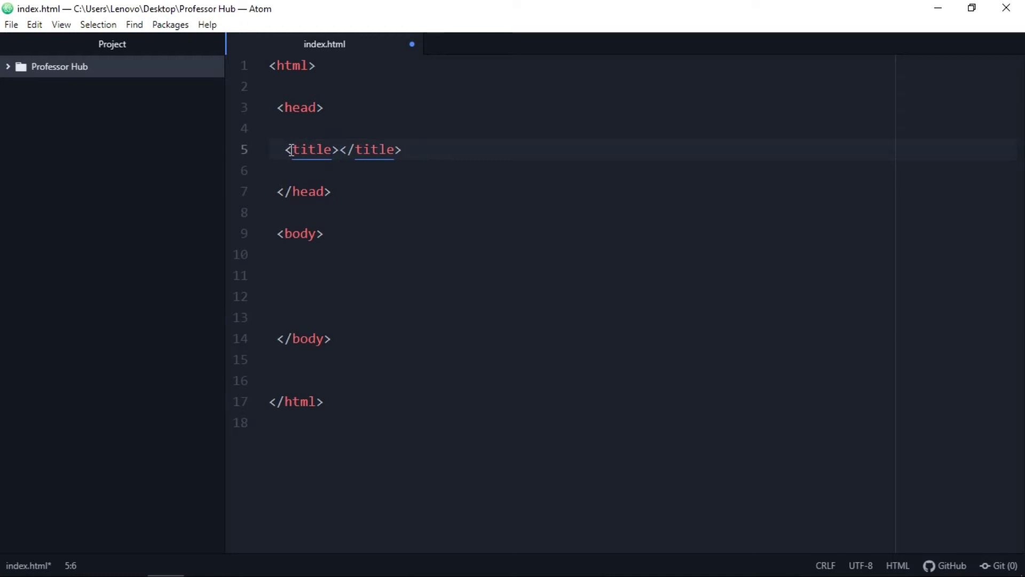
{"action": "left_click", "coordinate": [286, 149]}
{"action": "left_click_drag", "start_coordinate": [284, 149], "coordinate": [343, 149]}
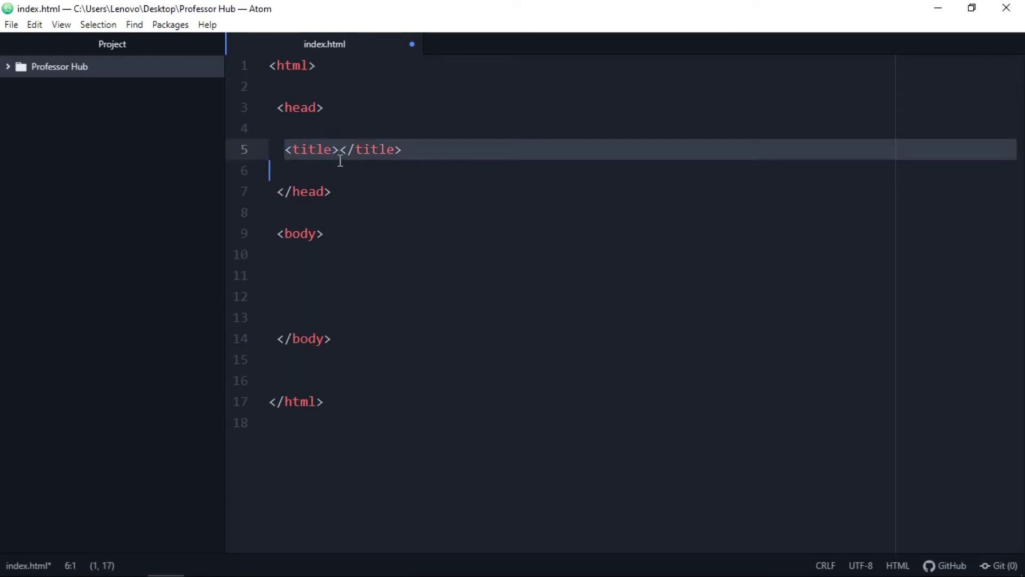
{"action": "key", "text": "Right"}
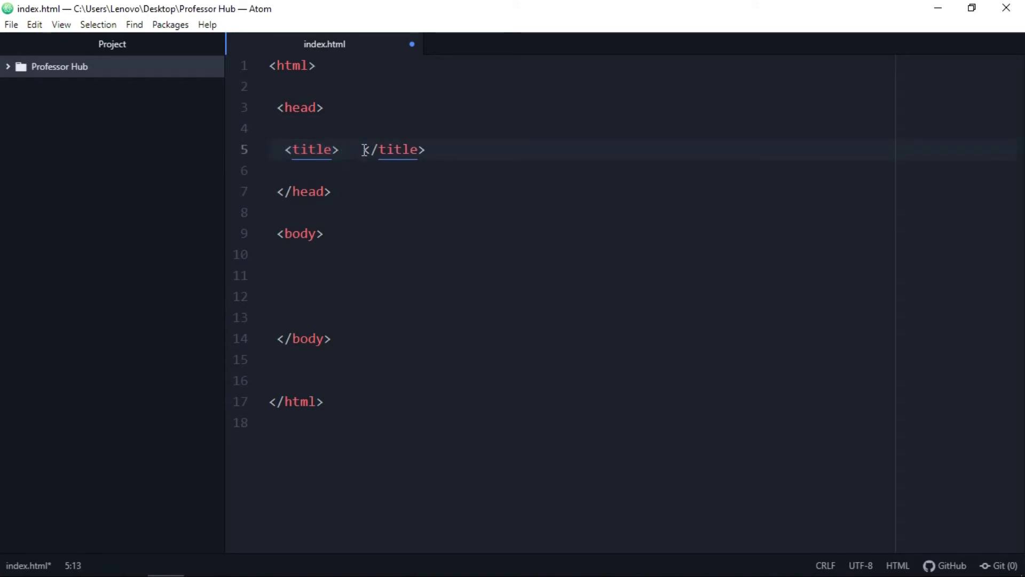
Make the title read 'Professor Hub' and delete the extra spaces before </title>
{"action": "left_click_drag", "start_coordinate": [363, 149], "coordinate": [427, 153]}
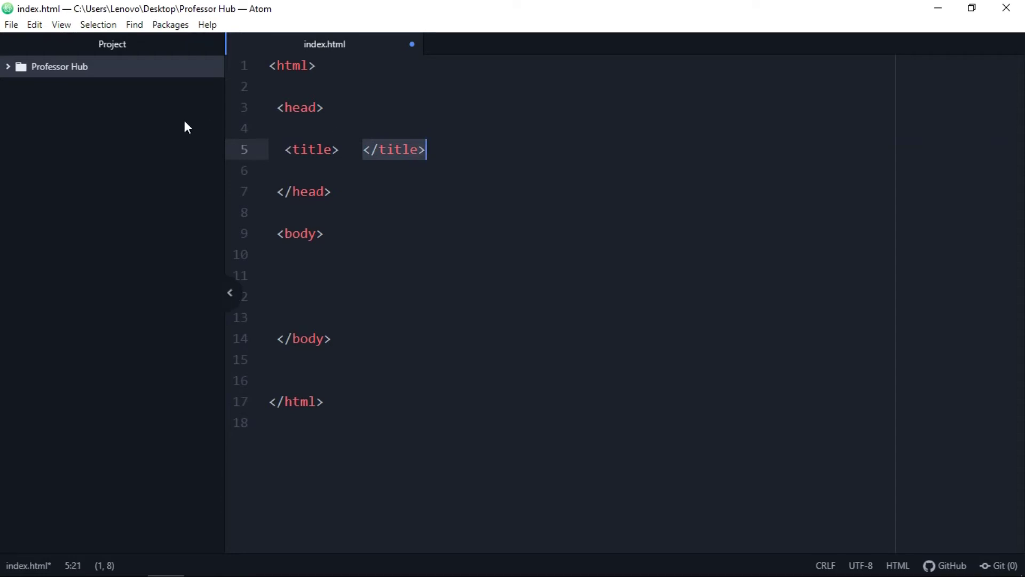
{"action": "left_click", "coordinate": [356, 153]}
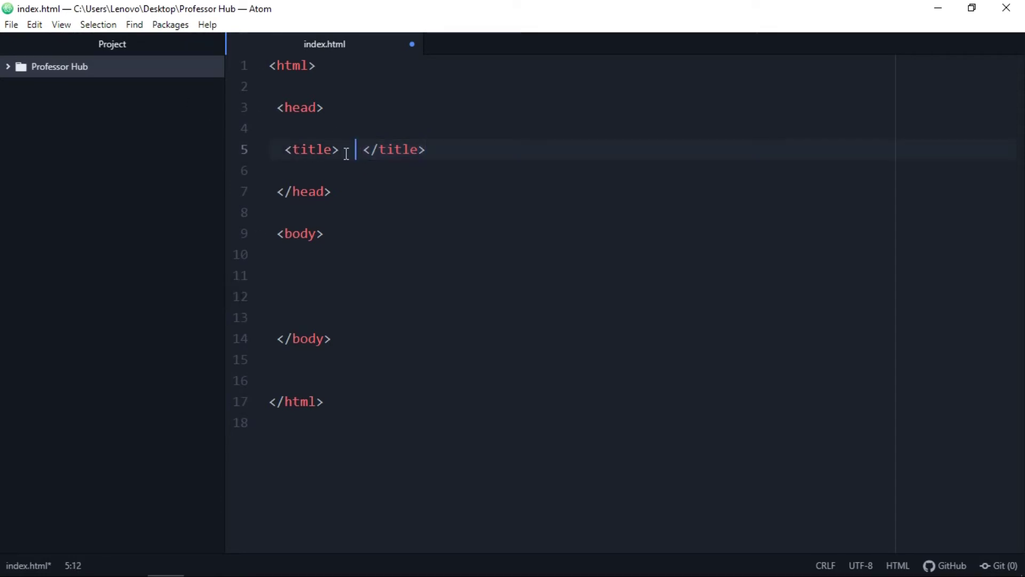
{"action": "left_click", "coordinate": [343, 151]}
{"action": "left_click_drag", "start_coordinate": [344, 151], "coordinate": [362, 151]}
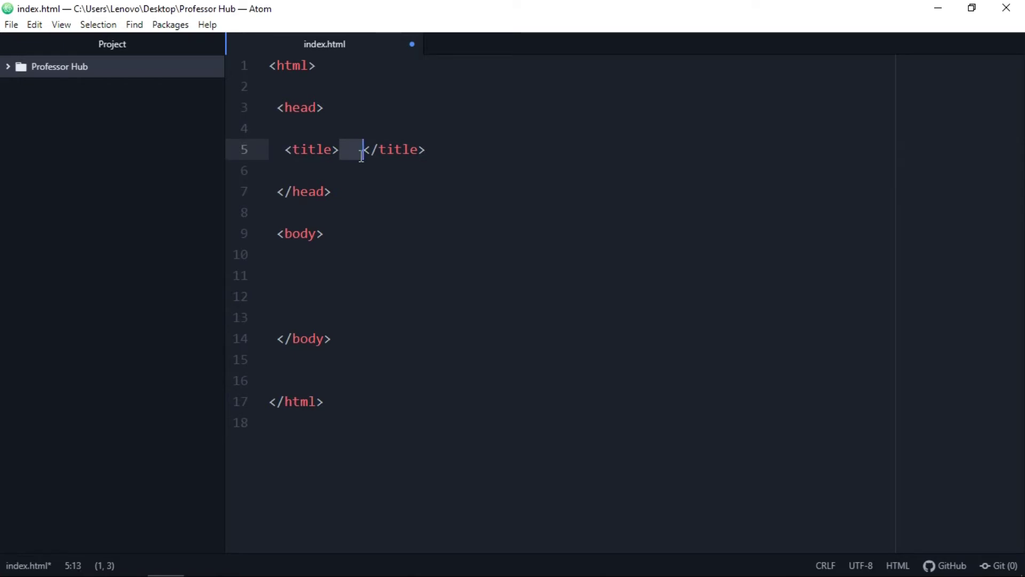
{"action": "left_click", "coordinate": [348, 150]}
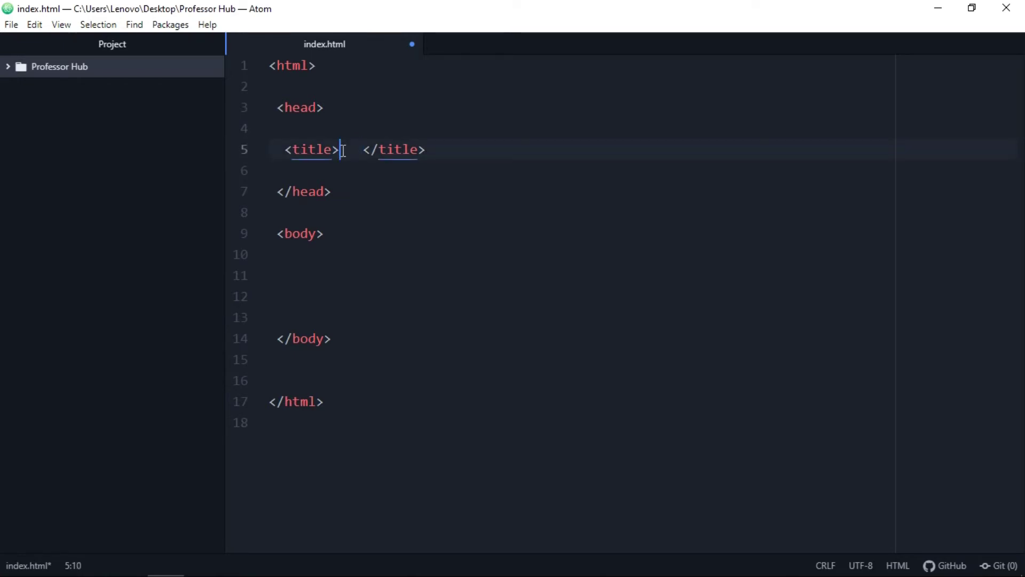
{"action": "type", "text": "Pro"}
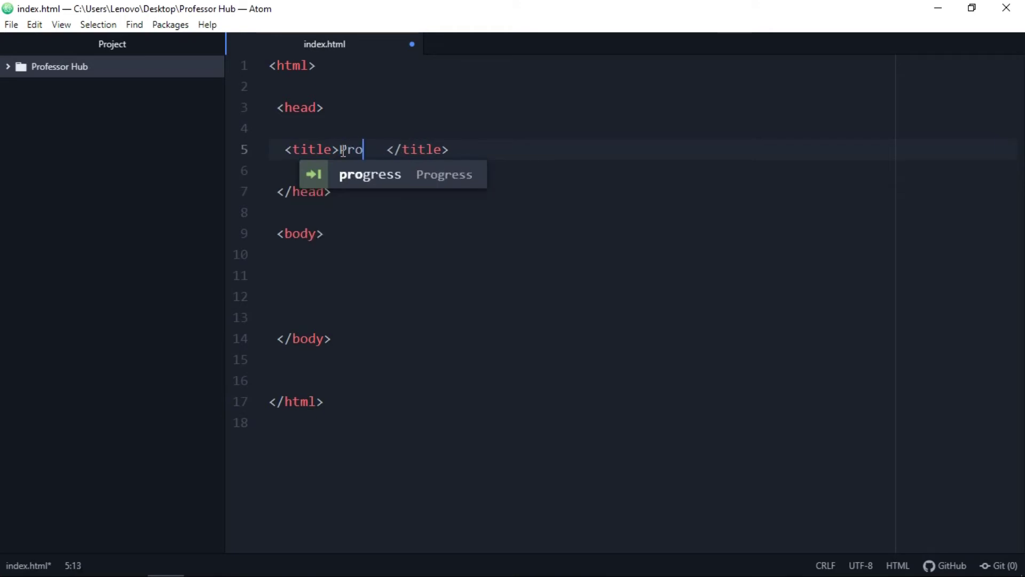
{"action": "type", "text": "fessor "}
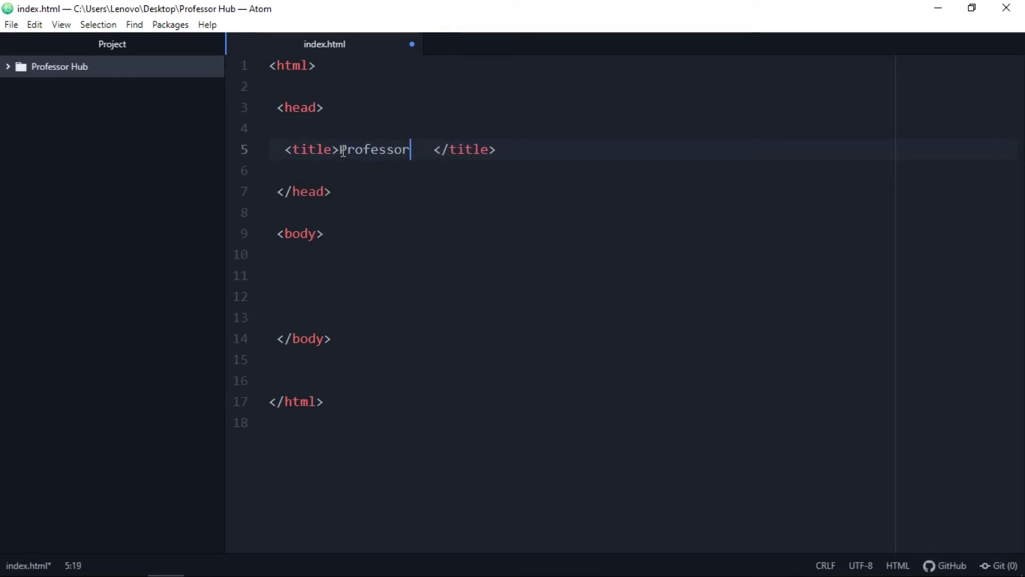
{"action": "type", "text": "Hub"}
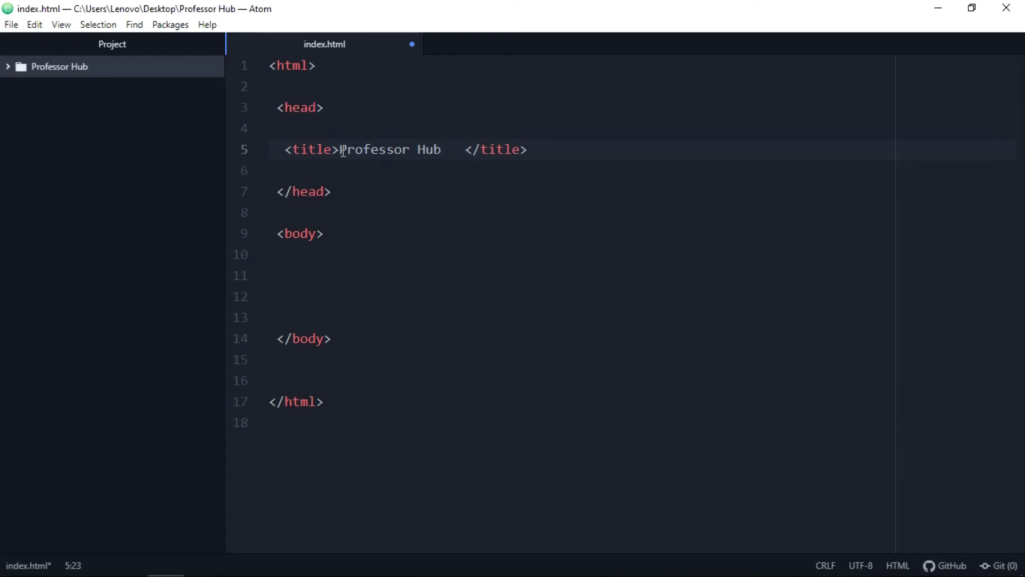
{"action": "key", "text": "Delete"}
{"action": "key", "text": "Delete"}
{"action": "key", "text": "Delete"}
{"action": "left_click_drag", "start_coordinate": [506, 150], "coordinate": [270, 149]}
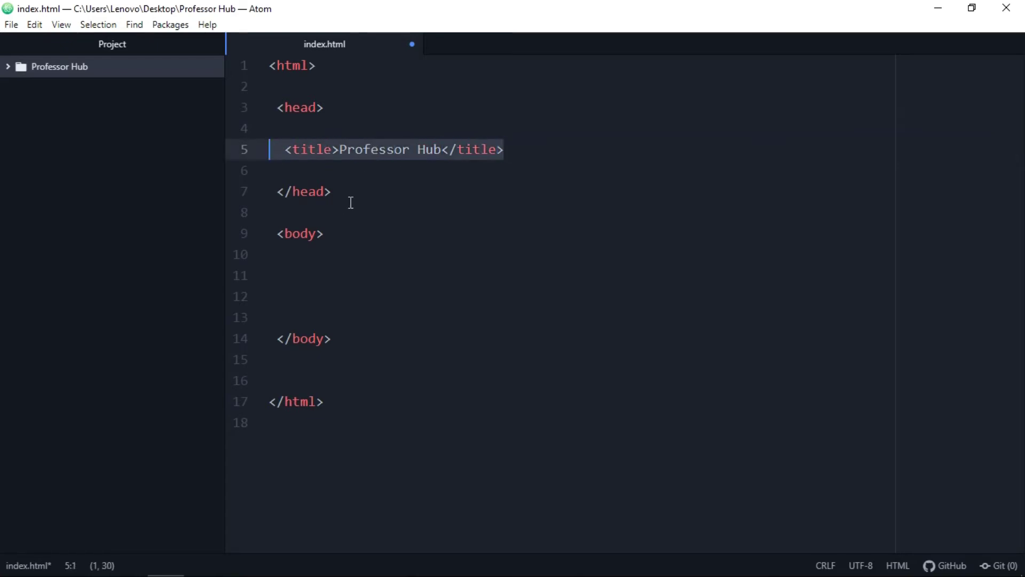
{"action": "left_click_drag", "start_coordinate": [331, 192], "coordinate": [277, 192]}
{"action": "left_click_drag", "start_coordinate": [323, 108], "coordinate": [276, 108]}
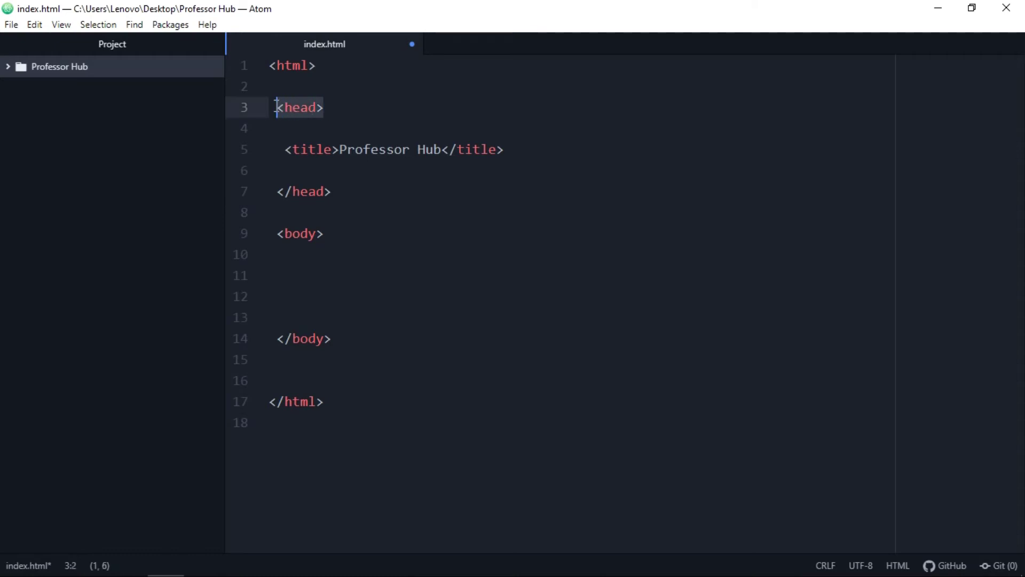
Insert an empty <h1></h1> at the start of the body from the heading autocomplete list
{"action": "left_click", "coordinate": [308, 271]}
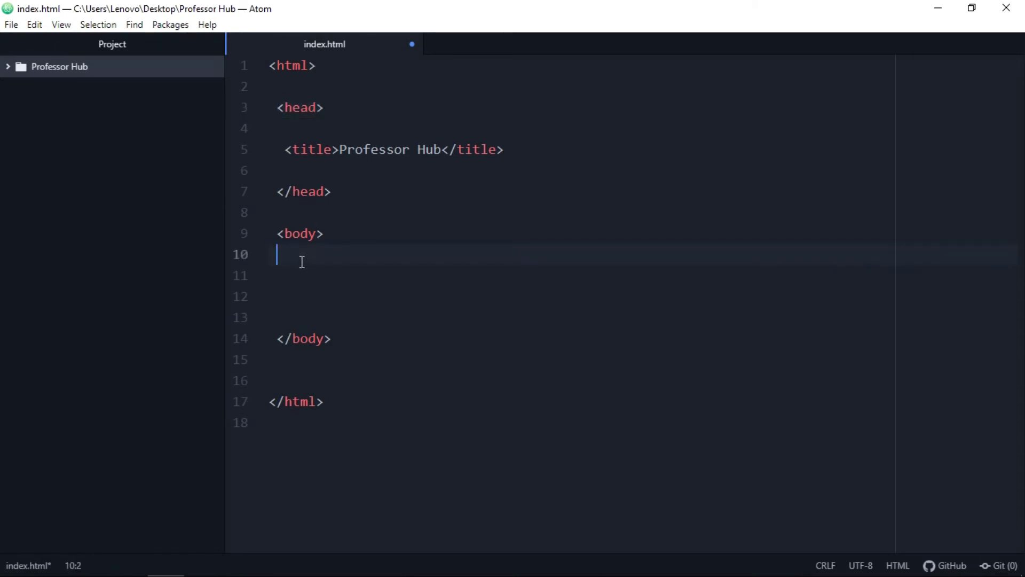
{"action": "key", "text": "Return"}
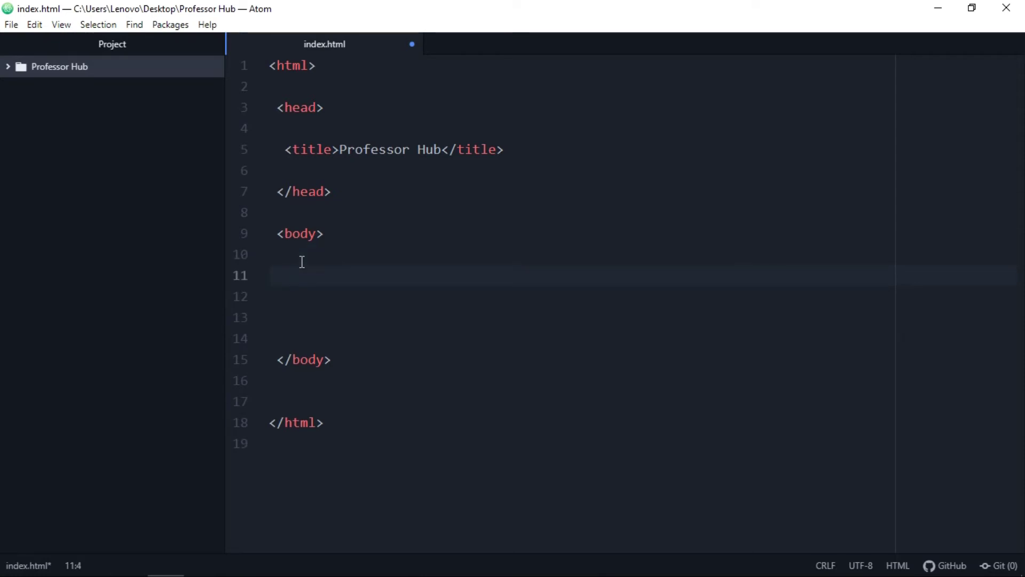
{"action": "key", "text": "ctrl+z"}
{"action": "type", "text": "h"}
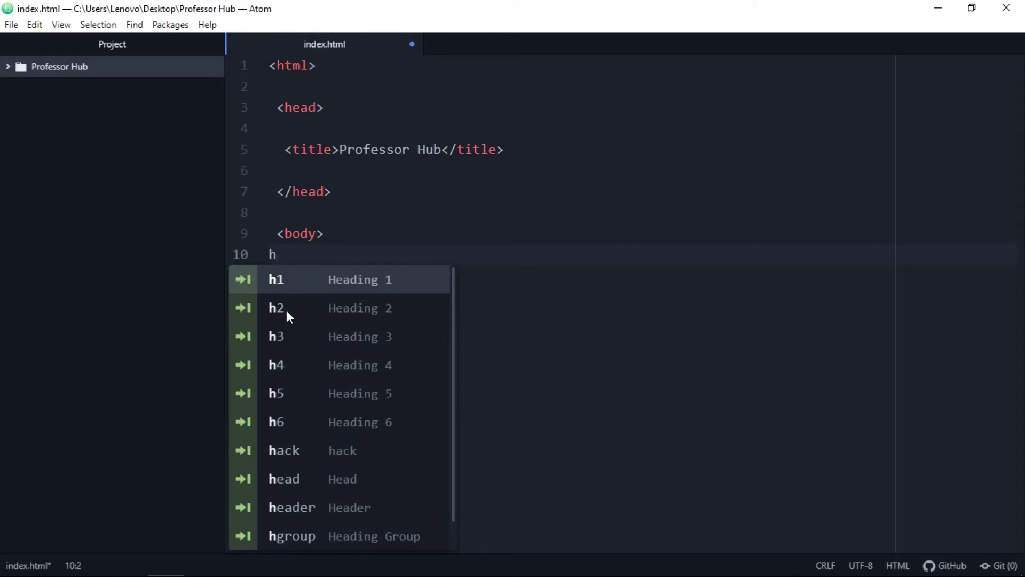
{"action": "key", "text": "Down"}
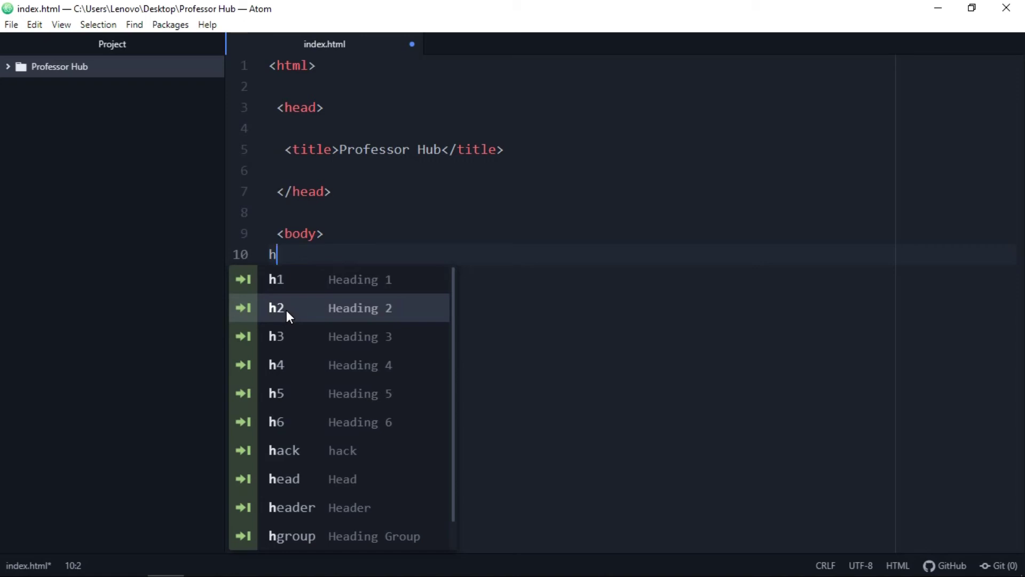
{"action": "key", "text": "Up"}
{"action": "key", "text": "Down"}
{"action": "key", "text": "Down"}
{"action": "key", "text": "Down"}
{"action": "key", "text": "Down"}
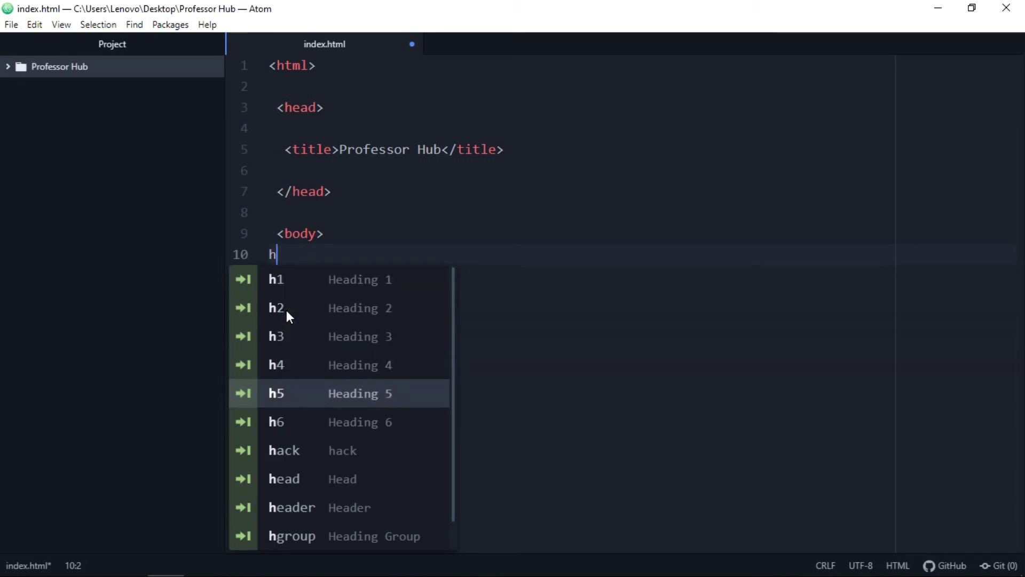
{"action": "key", "text": "Down"}
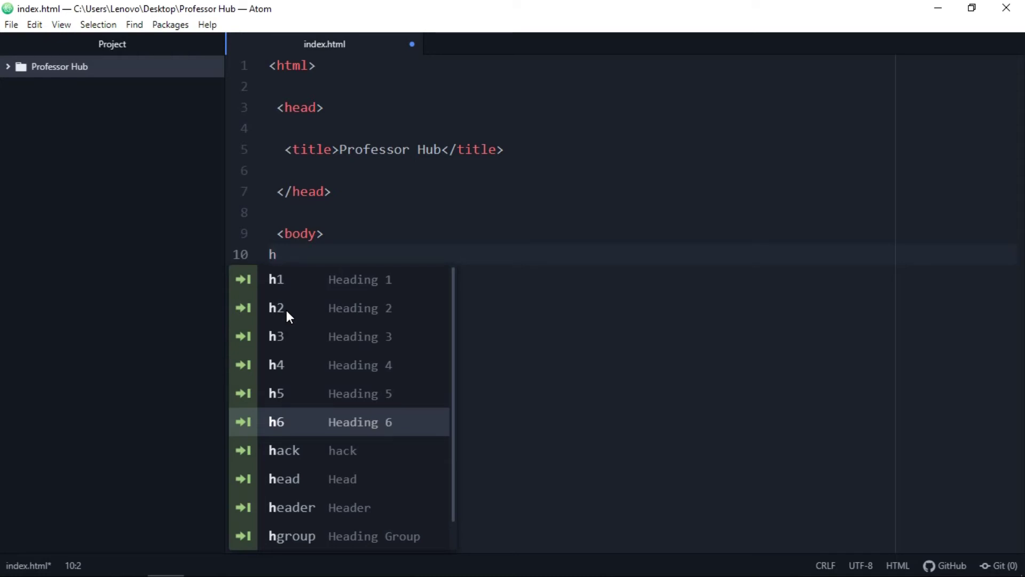
{"action": "key", "text": "Up"}
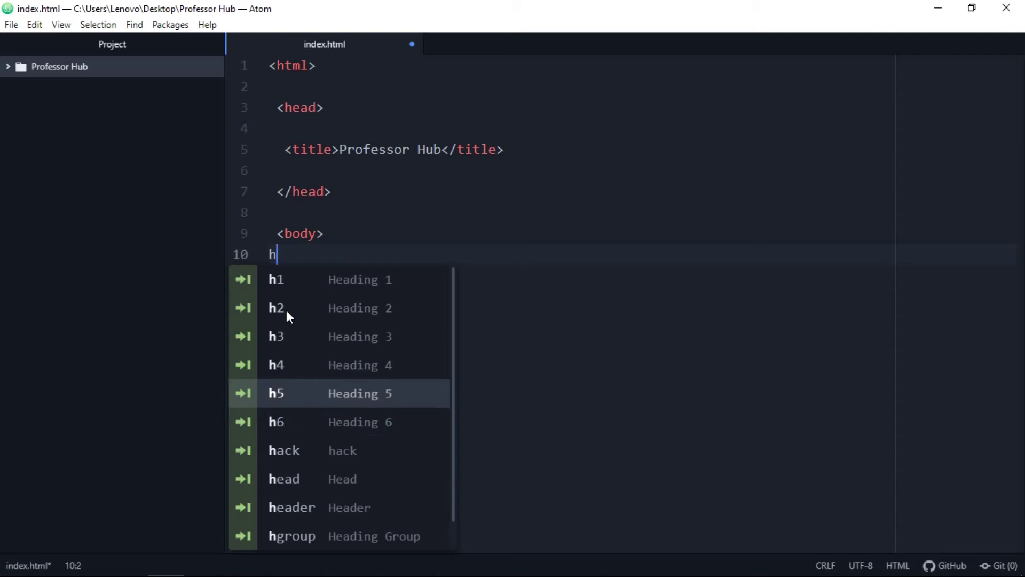
{"action": "key", "text": "Up"}
{"action": "key", "text": "Up"}
{"action": "key", "text": "Up"}
{"action": "key", "text": "Up"}
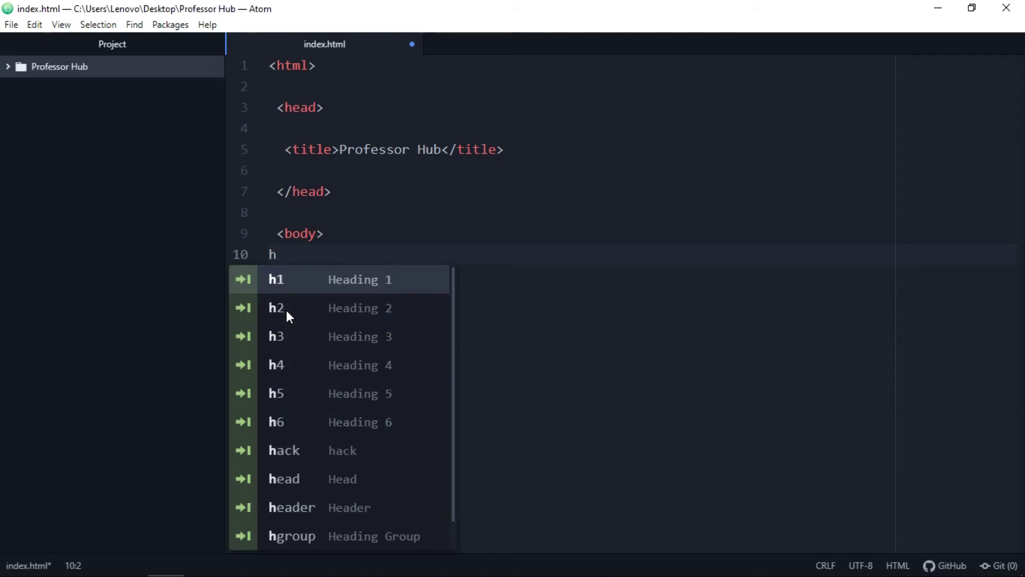
{"action": "key", "text": "Return"}
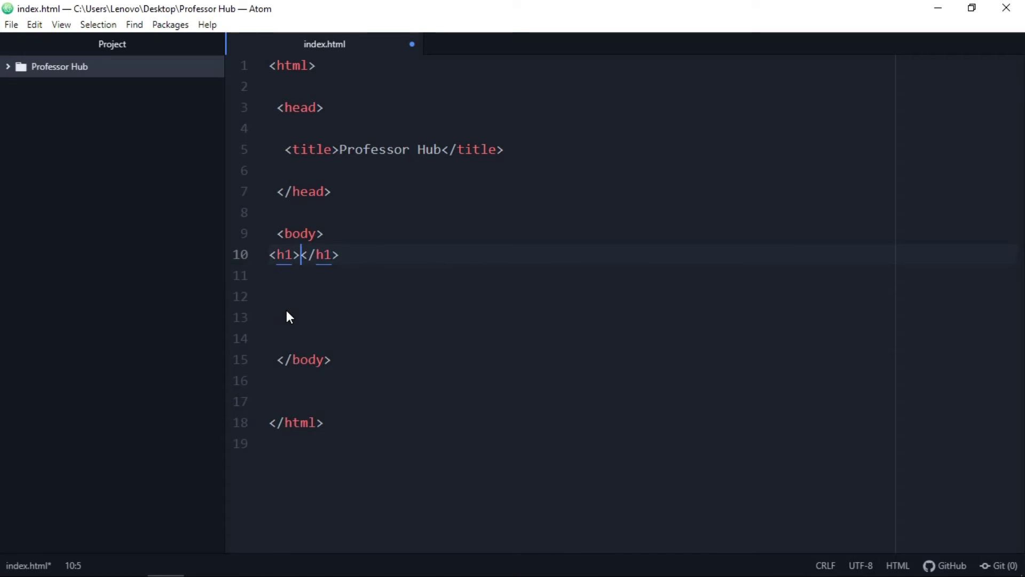
{"action": "type", "text": "hey "}
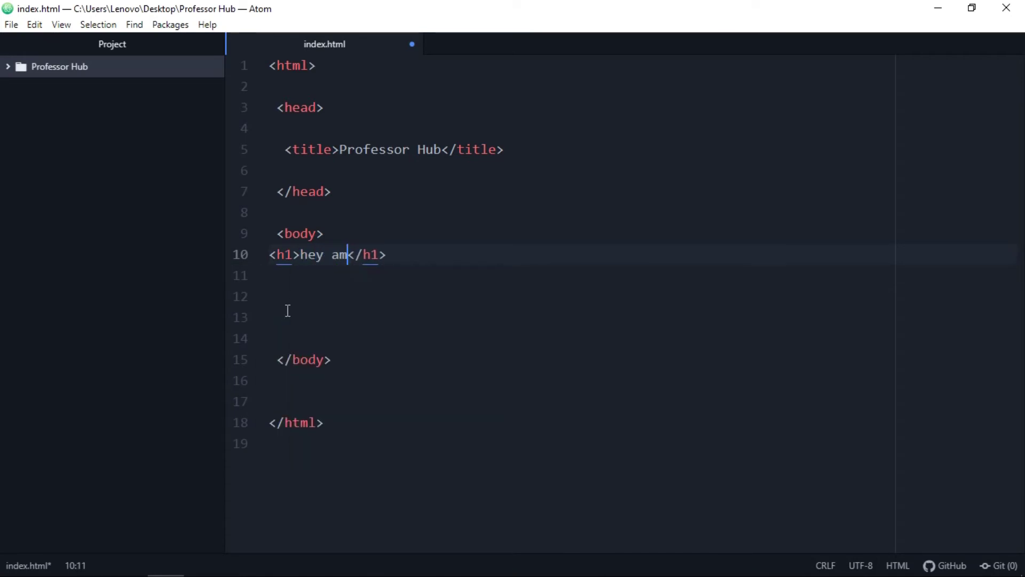
{"action": "type", "text": "am "}
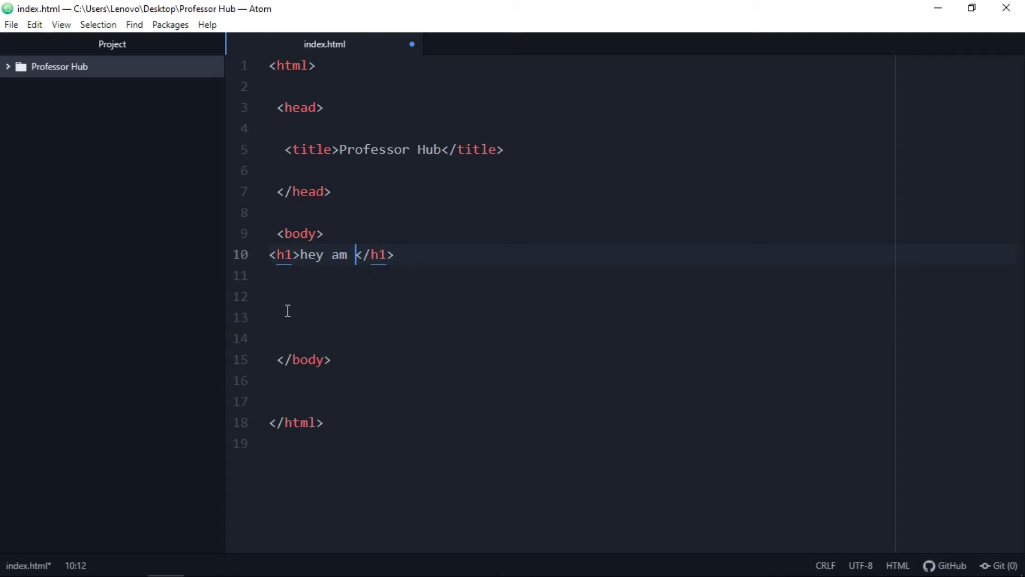
{"action": "type", "text": "head"}
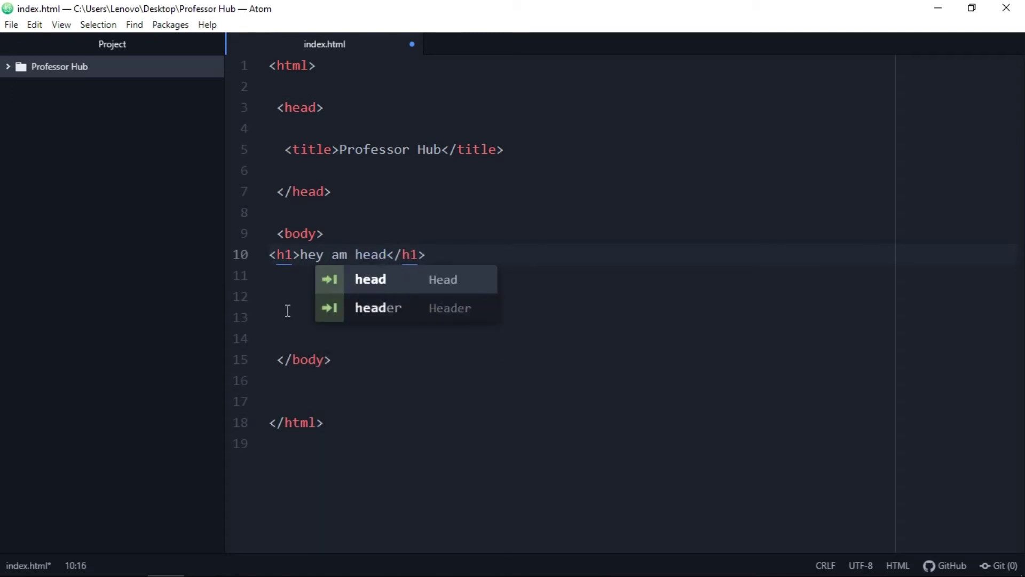
{"action": "type", "text": "ing 1"}
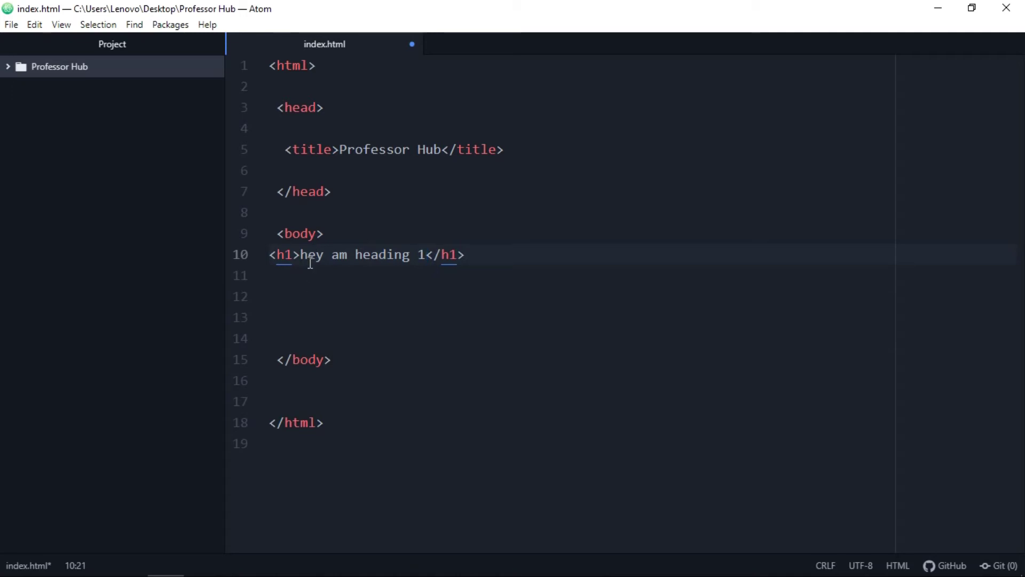
Save index.html, then copy its full path from the Tree View
{"action": "key", "text": "ctrl+s"}
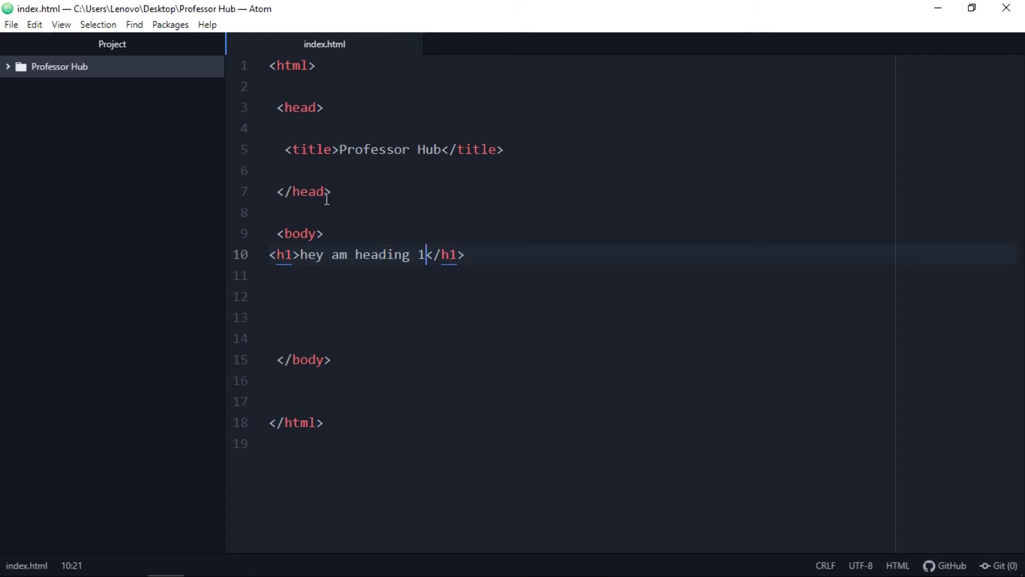
{"action": "left_click", "coordinate": [14, 67]}
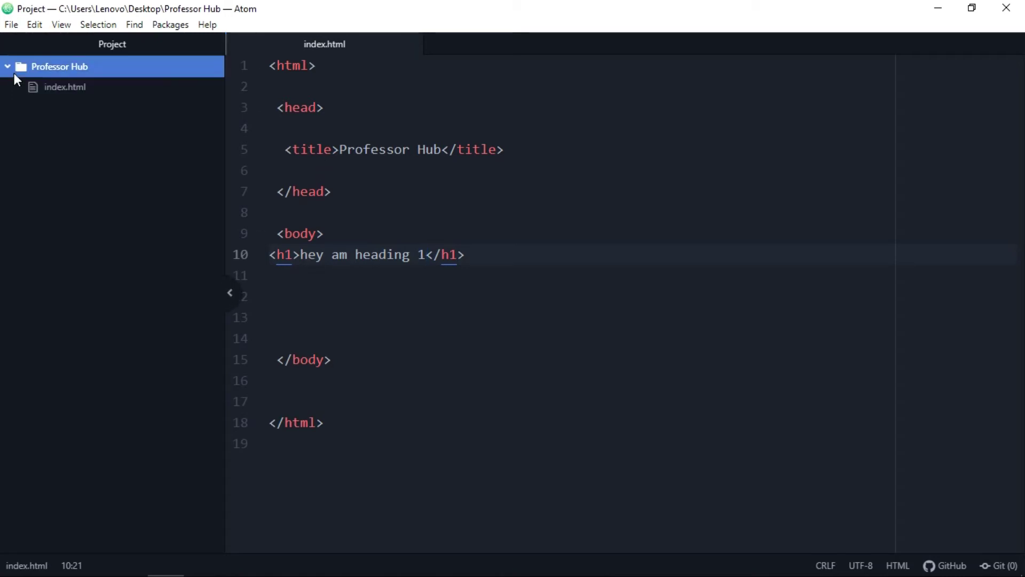
{"action": "left_click", "coordinate": [48, 88]}
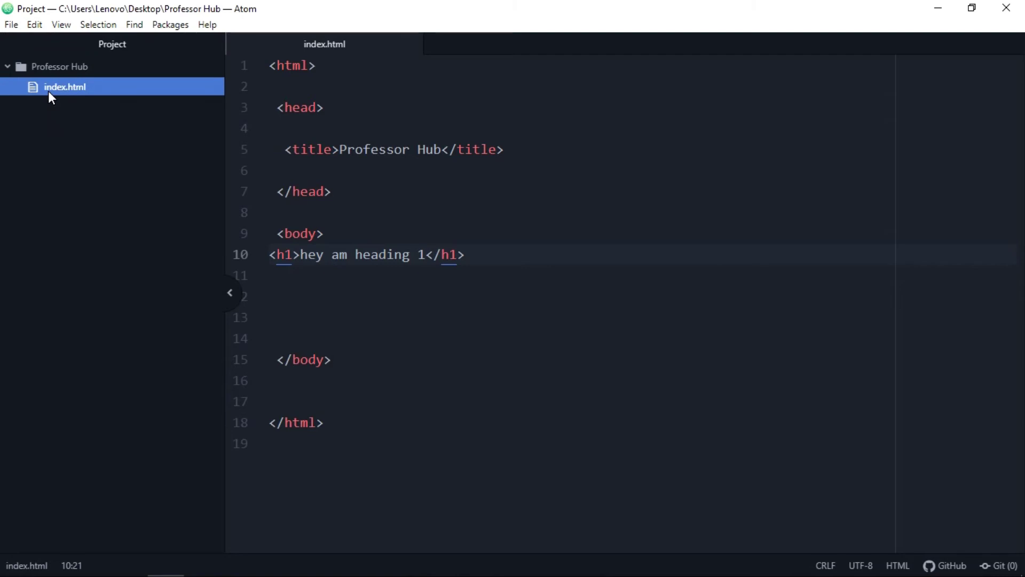
{"action": "right_click", "coordinate": [49, 91]}
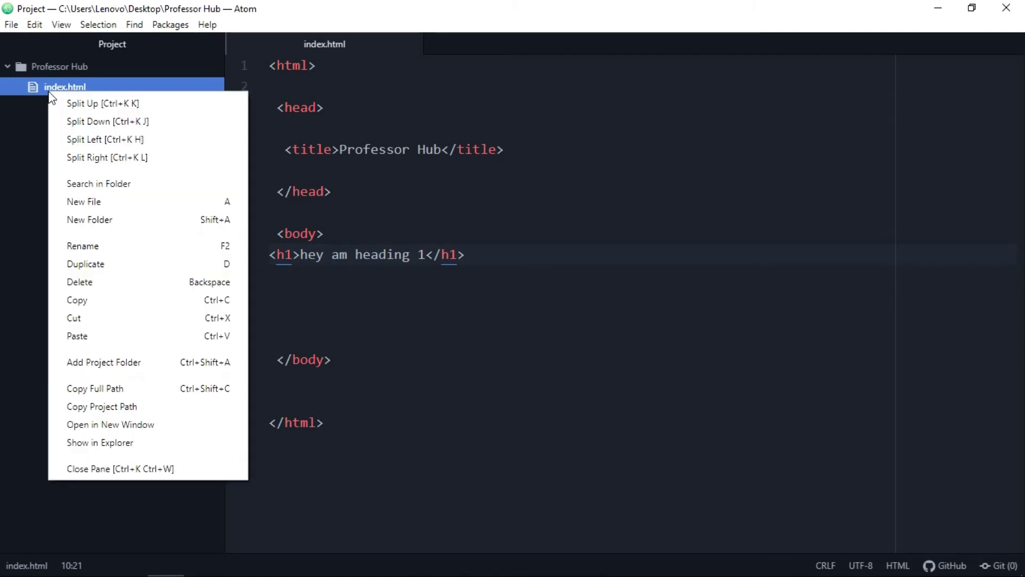
{"action": "left_click", "coordinate": [86, 384]}
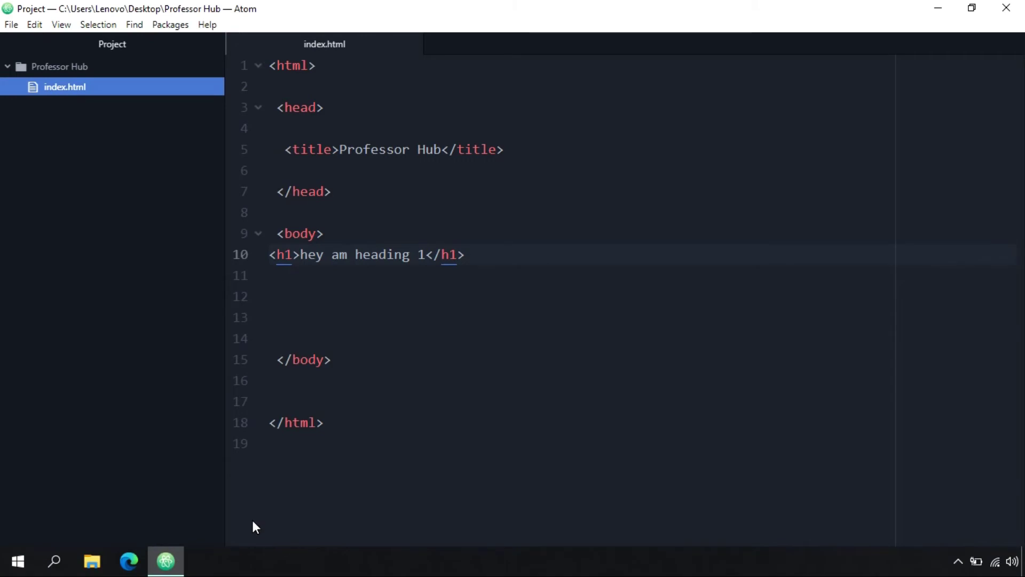
Maximize Edge and load the pasted Professor Hub\index.html path from the address bar
{"action": "left_click", "coordinate": [129, 561]}
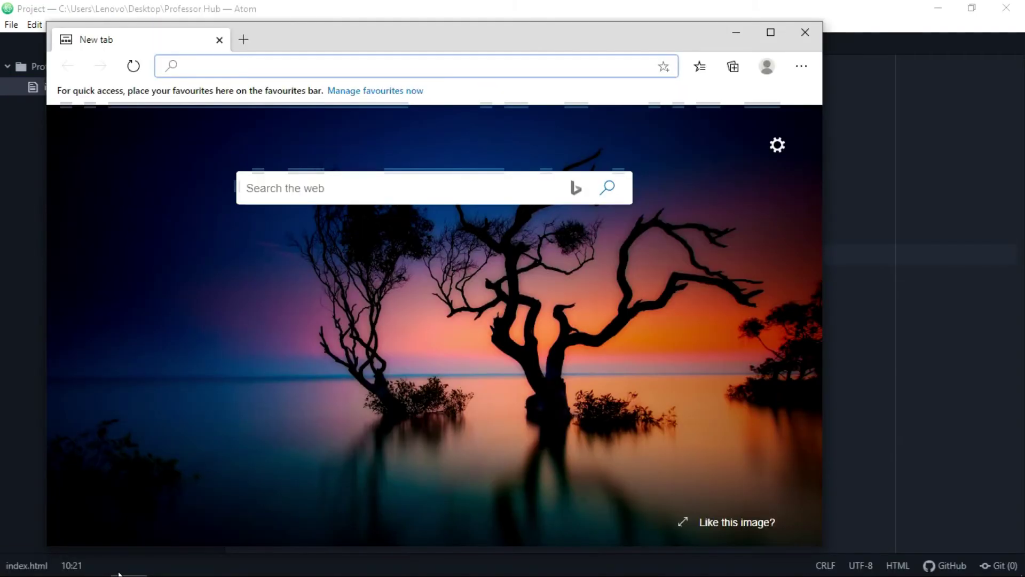
{"action": "left_click", "coordinate": [770, 33]}
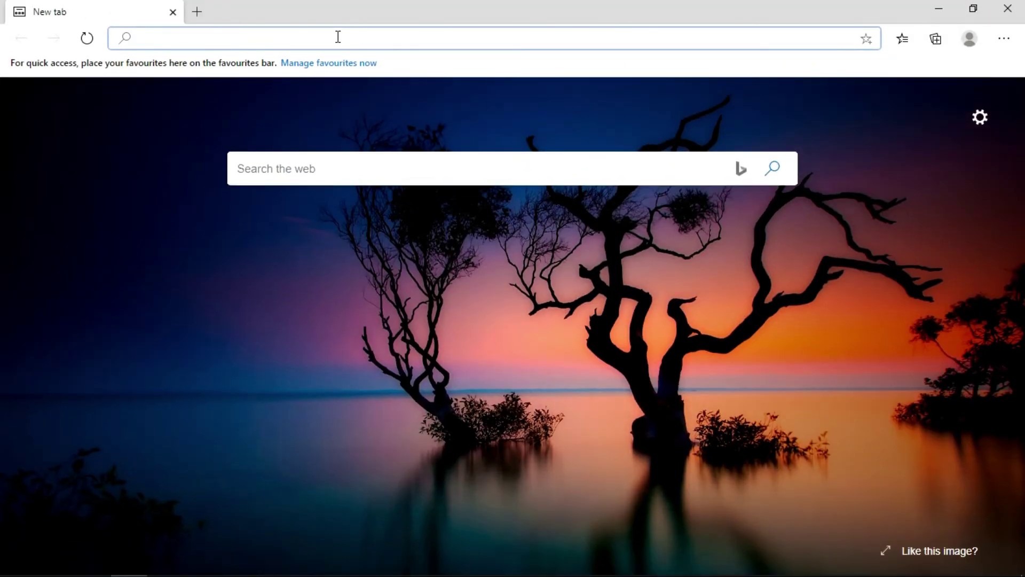
{"action": "right_click", "coordinate": [339, 38]}
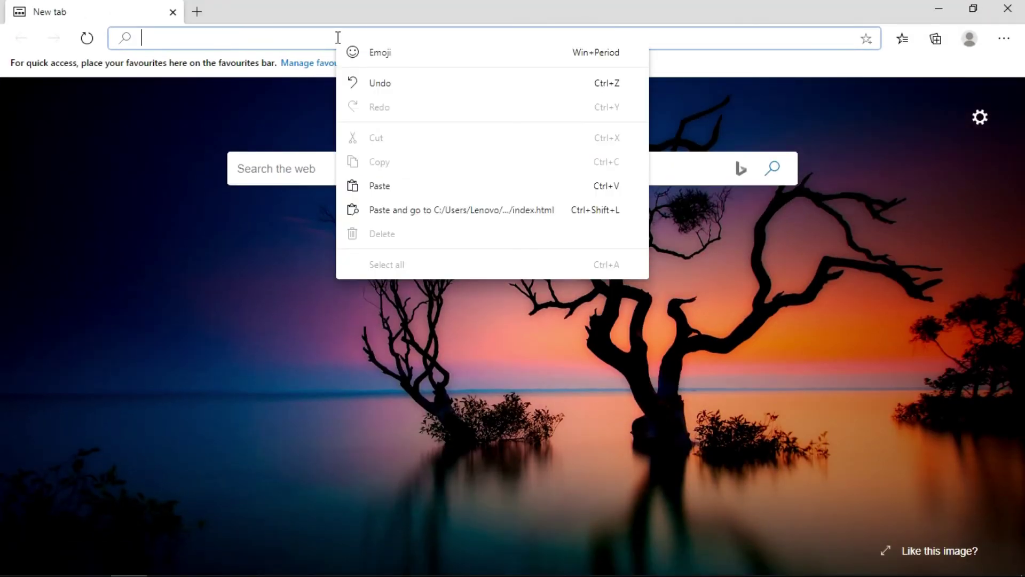
{"action": "left_click", "coordinate": [352, 182]}
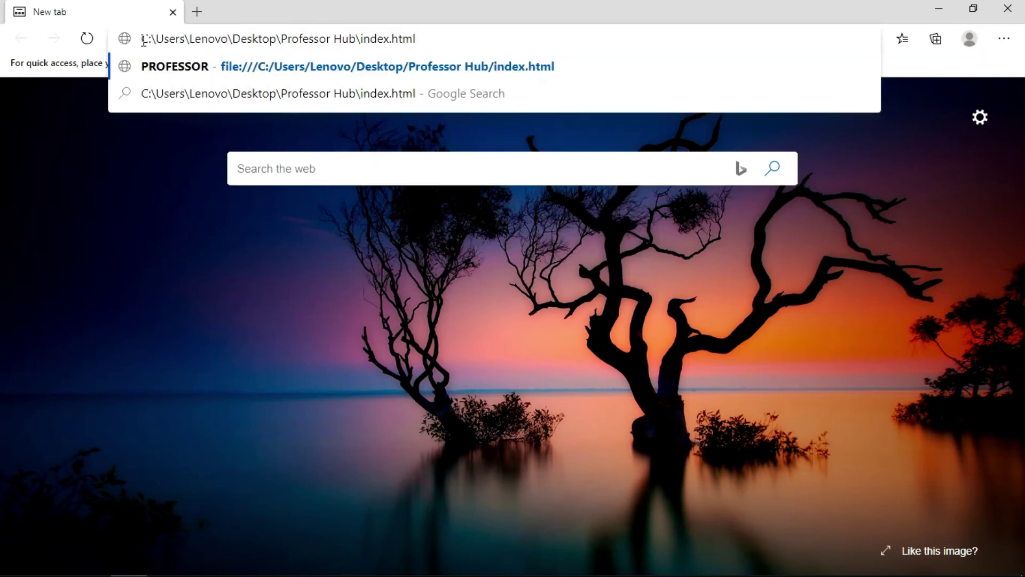
{"action": "left_click_drag", "start_coordinate": [142, 38], "coordinate": [270, 39]}
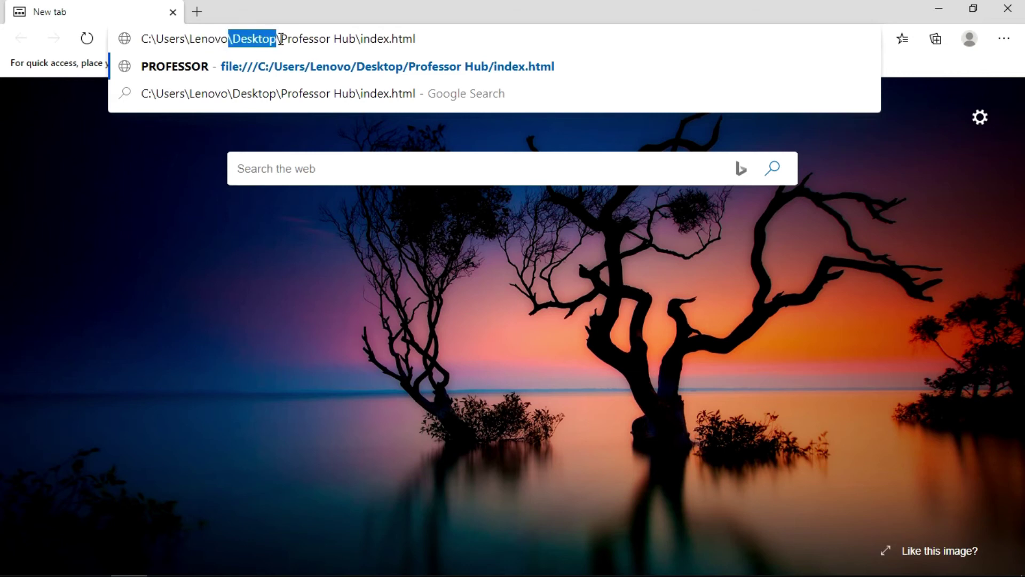
{"action": "left_click", "coordinate": [282, 38]}
{"action": "left_click_drag", "start_coordinate": [283, 39], "coordinate": [418, 42]}
{"action": "left_click", "coordinate": [358, 39]}
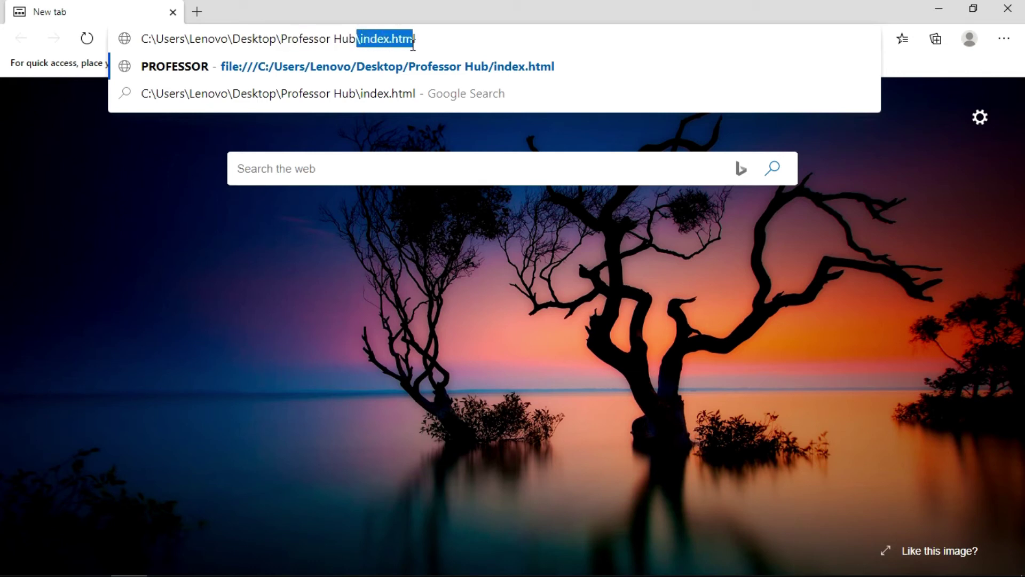
{"action": "left_click", "coordinate": [423, 42]}
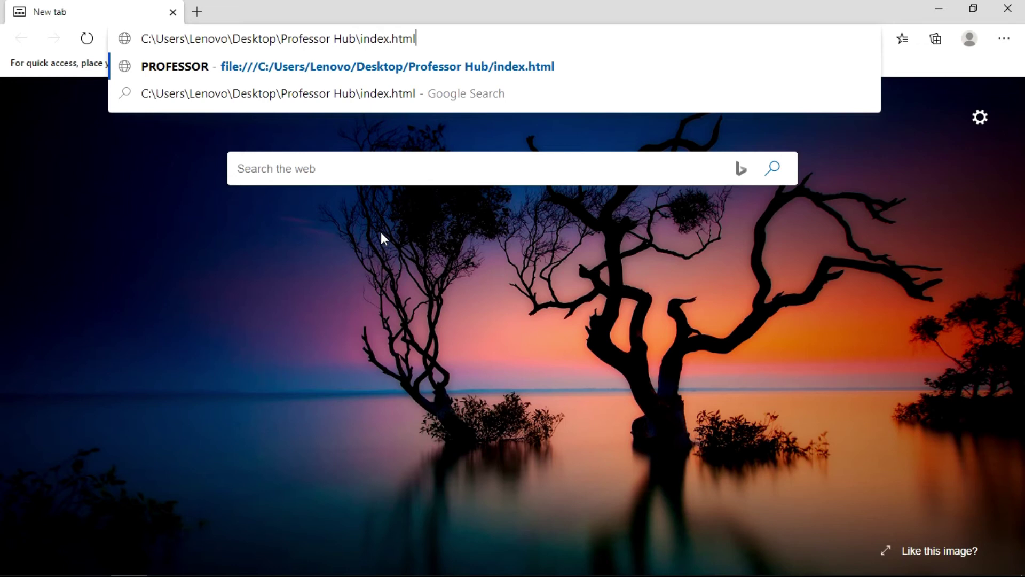
{"action": "left_click", "coordinate": [85, 185]}
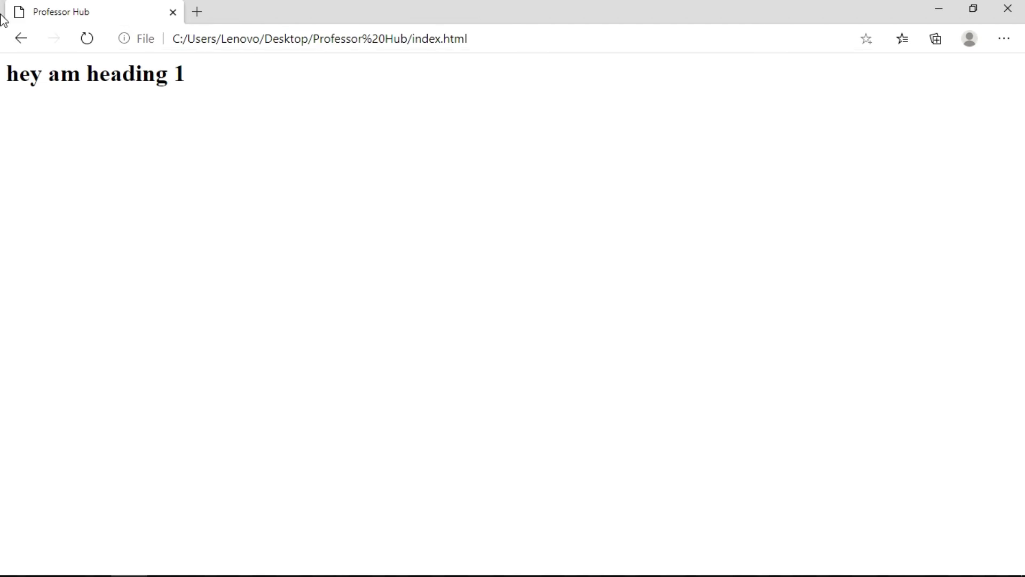
Snap Edge to the right half and Atom to the left, with Atom's project tree collapsed
{"action": "left_click", "coordinate": [972, 10]}
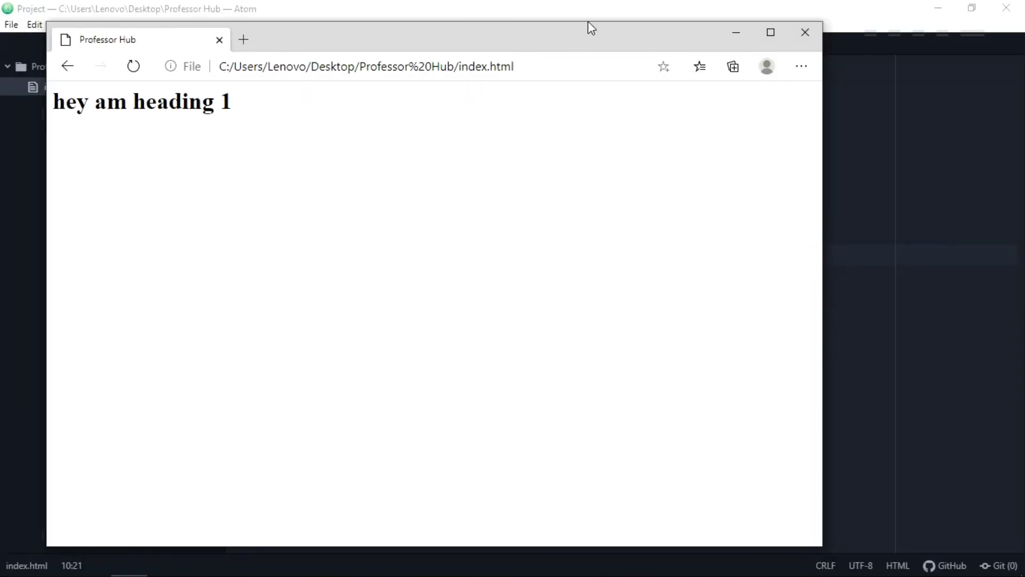
{"action": "left_click_drag", "start_coordinate": [546, 34], "coordinate": [1022, 95]}
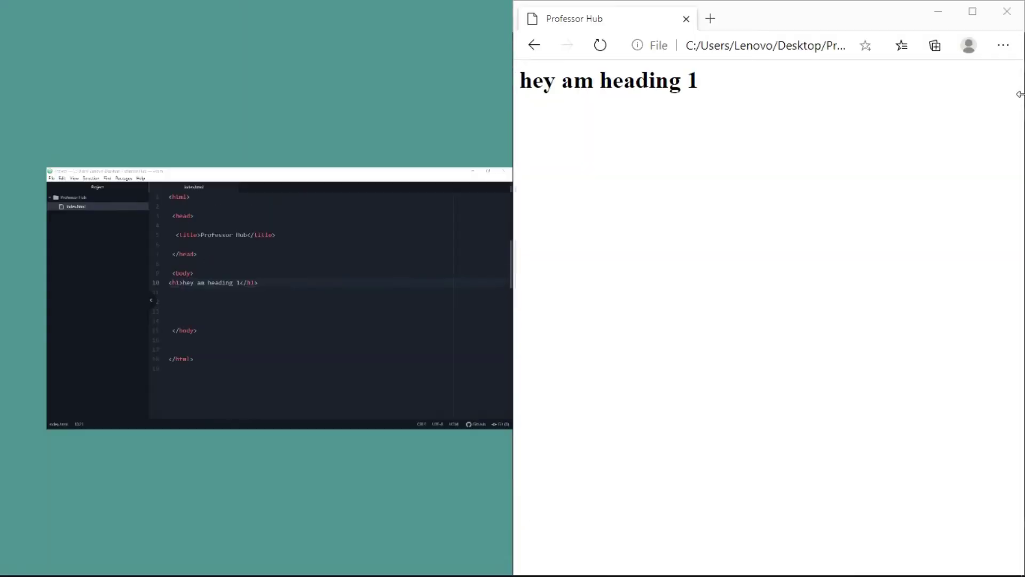
{"action": "left_click", "coordinate": [205, 212]}
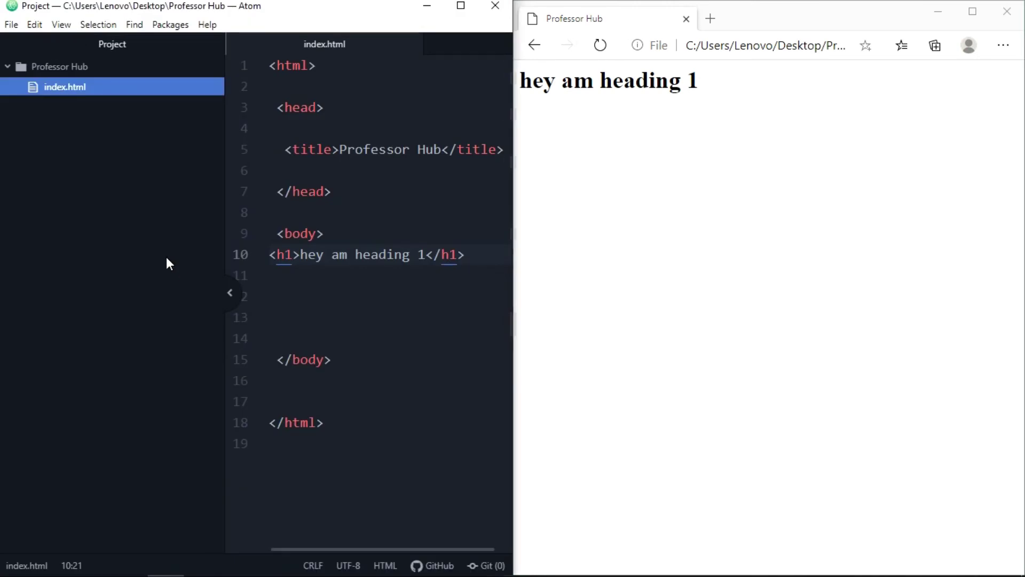
{"action": "left_click", "coordinate": [230, 294]}
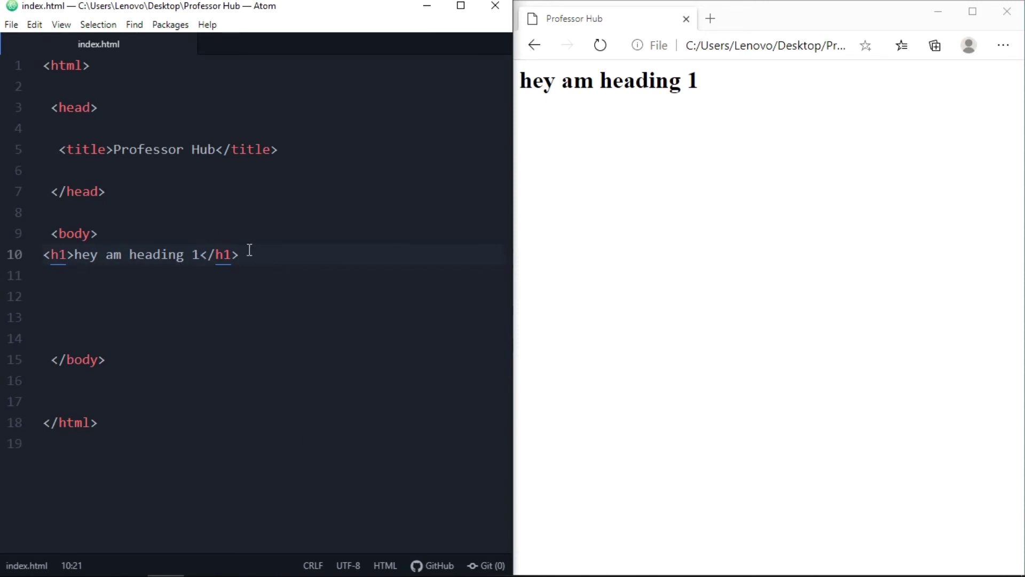
Add an h2 heading 'hey am heading 2' below heading 1 and save index.html
{"action": "left_click_drag", "start_coordinate": [245, 254], "coordinate": [43, 261]}
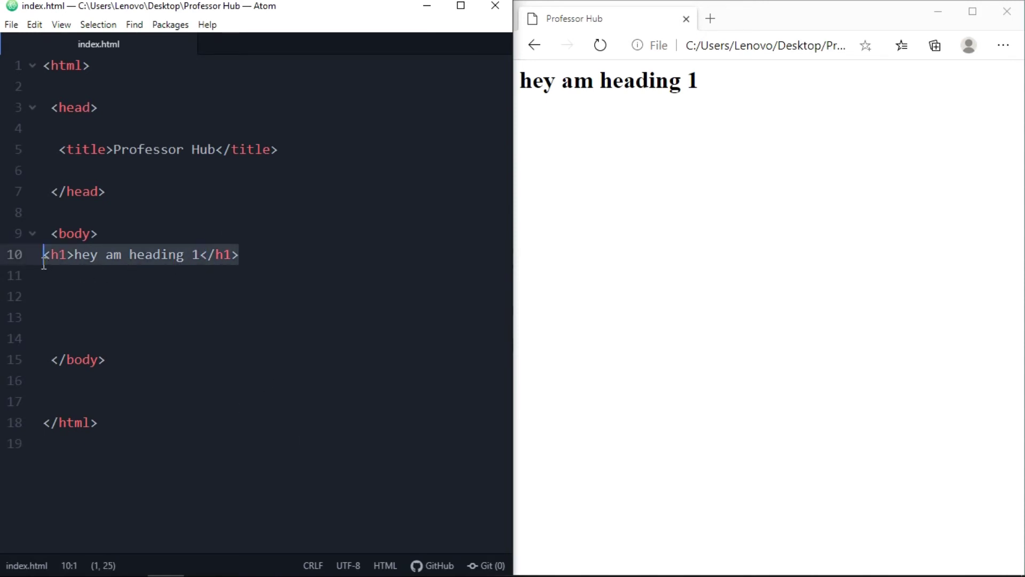
{"action": "left_click", "coordinate": [193, 274]}
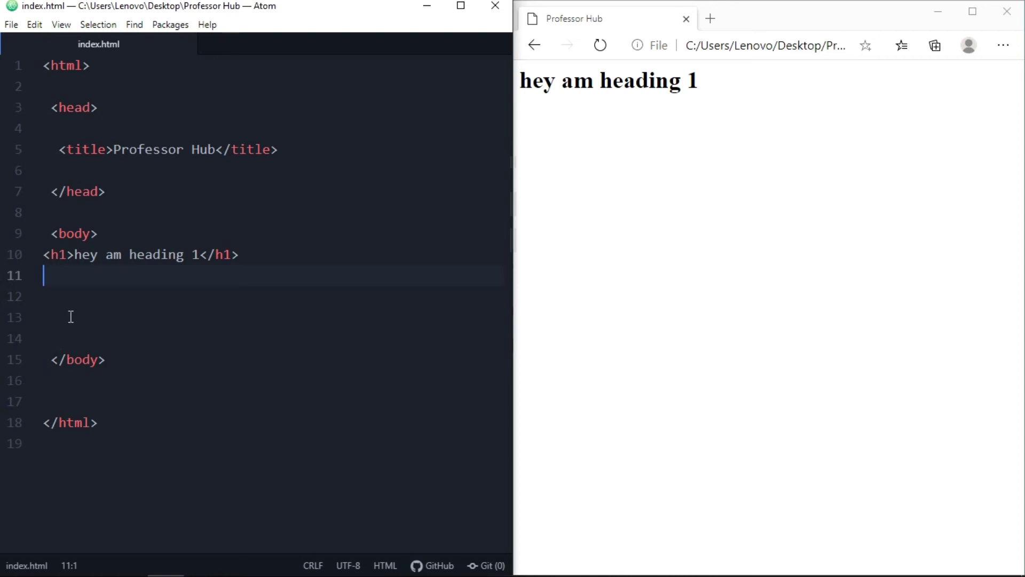
{"action": "type", "text": "h2"}
{"action": "key", "text": "Tab"}
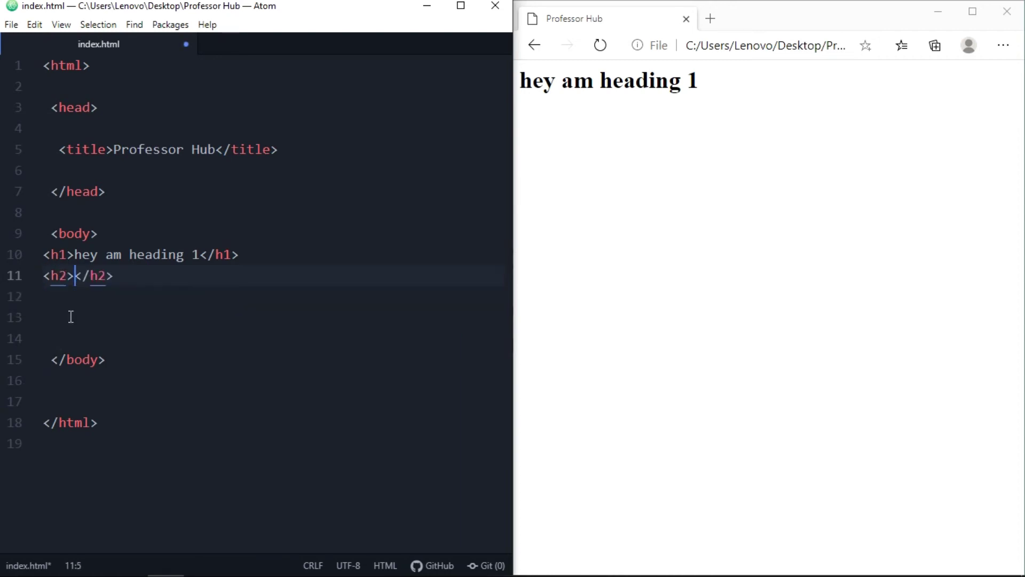
{"action": "type", "text": "hey "}
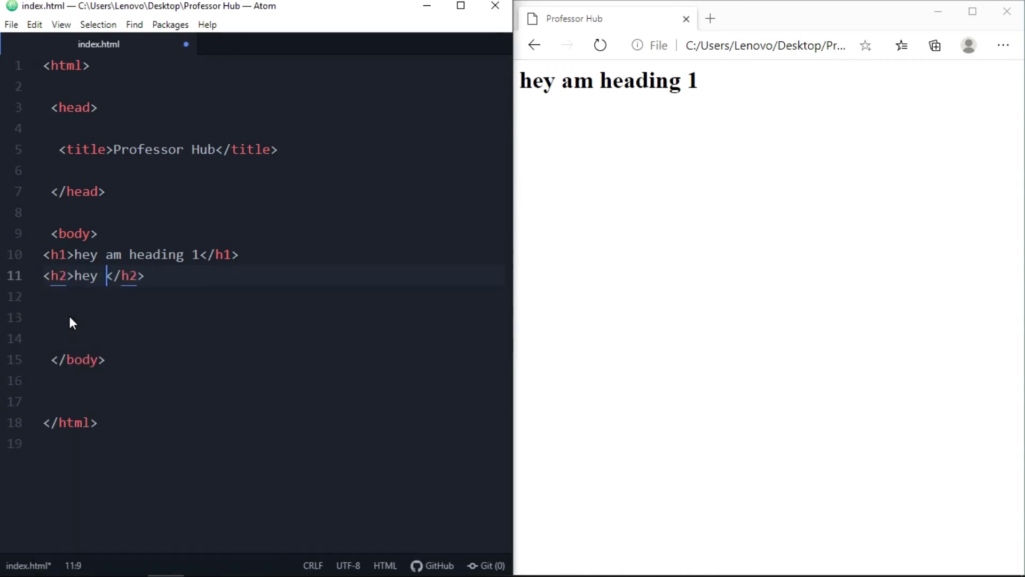
{"action": "type", "text": "am "}
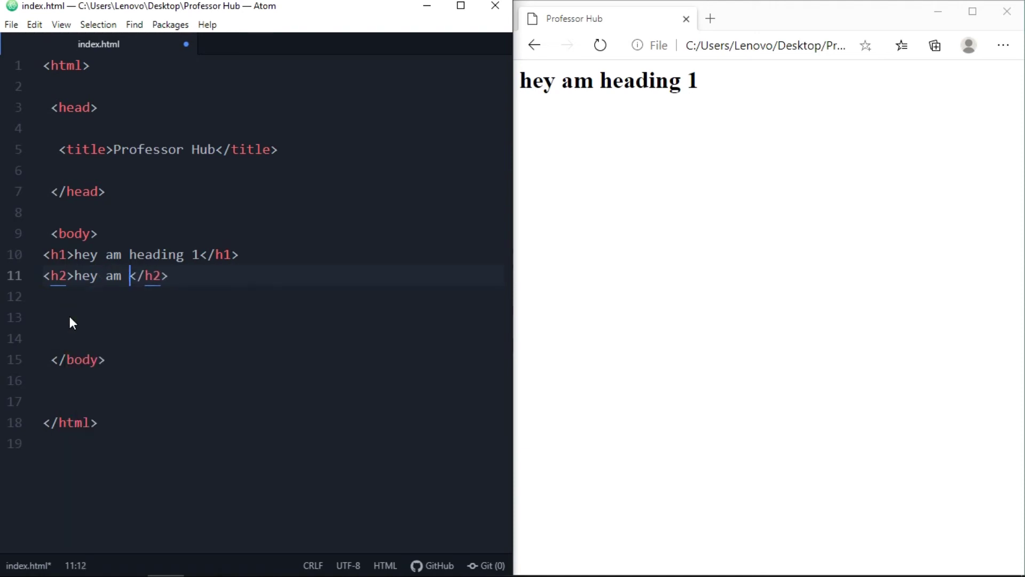
{"action": "type", "text": "headi"}
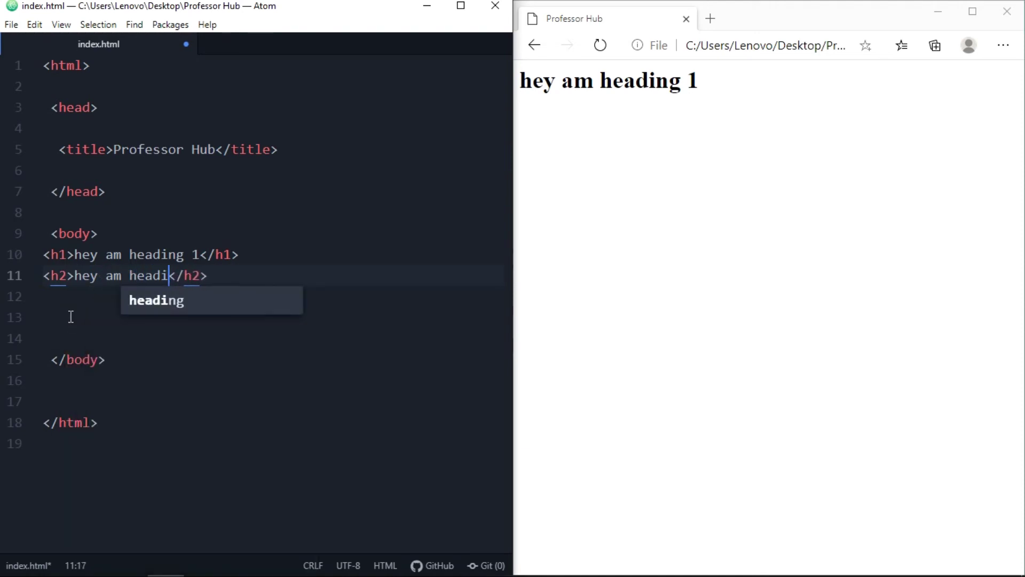
{"action": "type", "text": "ng"}
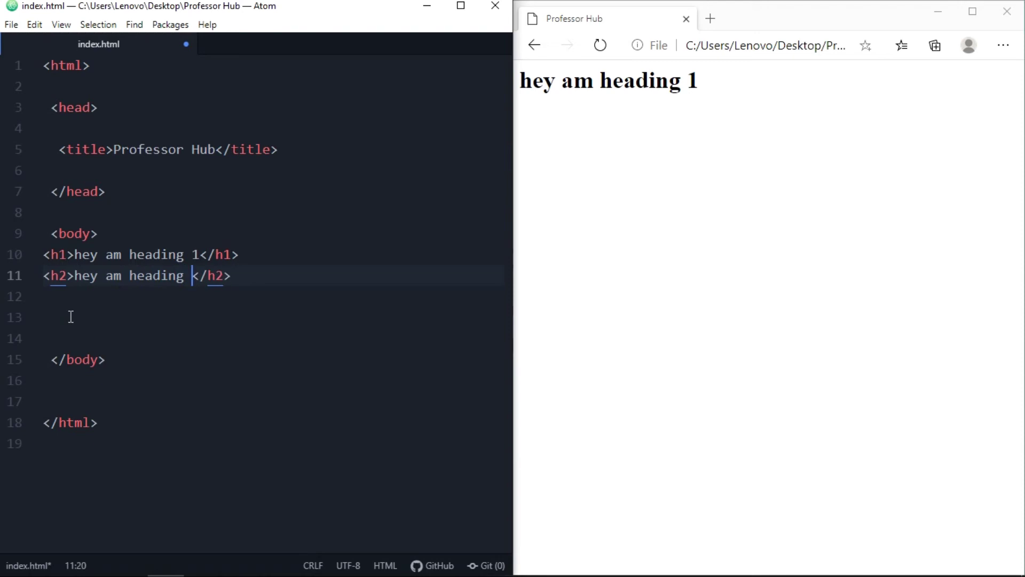
{"action": "type", "text": " 2"}
{"action": "key", "text": "ctrl+s"}
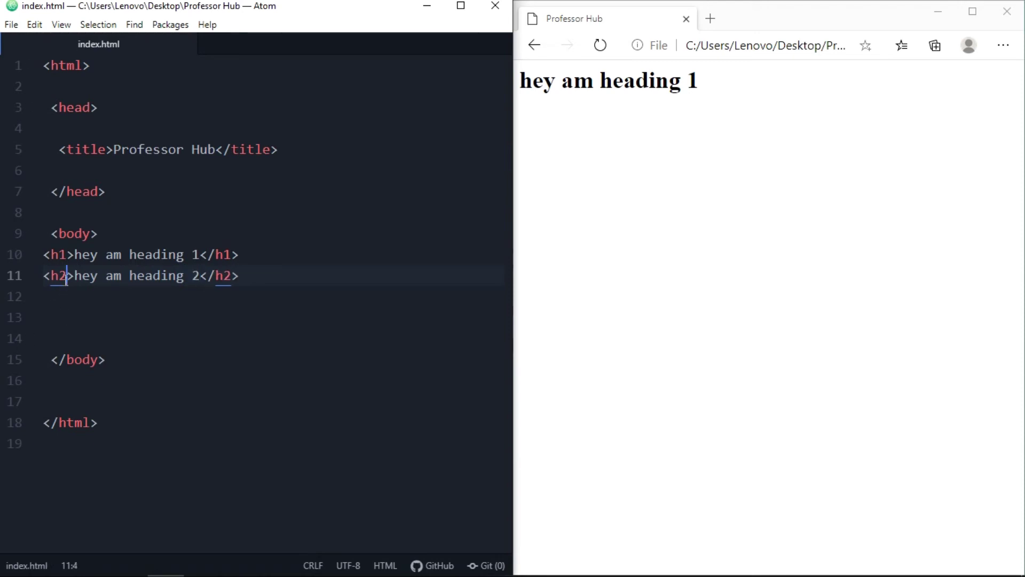
Highlight the h2 tags and heading text, then reload Edge to show heading 2
{"action": "left_click", "coordinate": [60, 276]}
{"action": "left_click", "coordinate": [213, 276]}
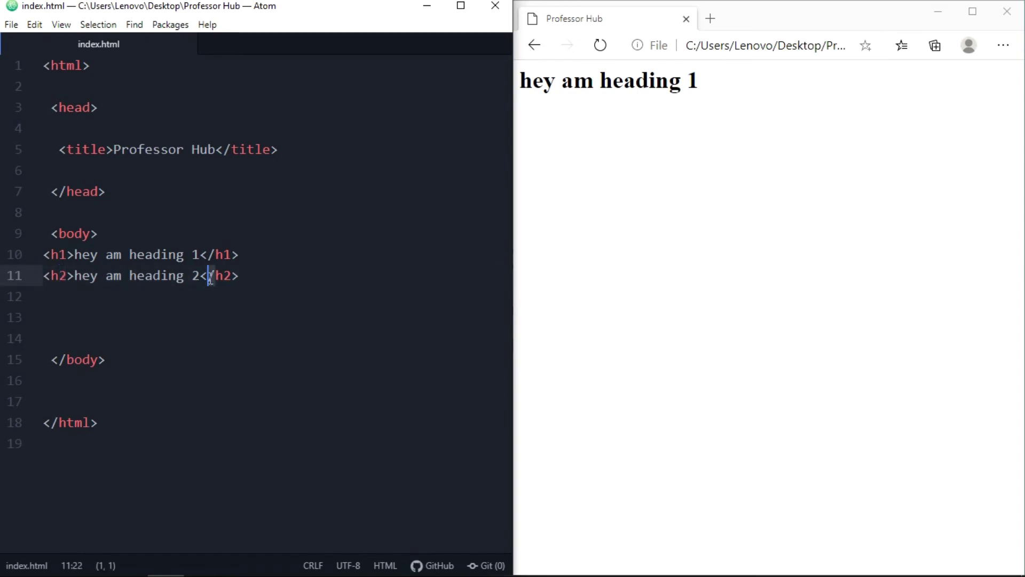
{"action": "double_click", "coordinate": [220, 277]}
{"action": "left_click_drag", "start_coordinate": [75, 276], "coordinate": [200, 276]}
{"action": "left_click", "coordinate": [349, 318]}
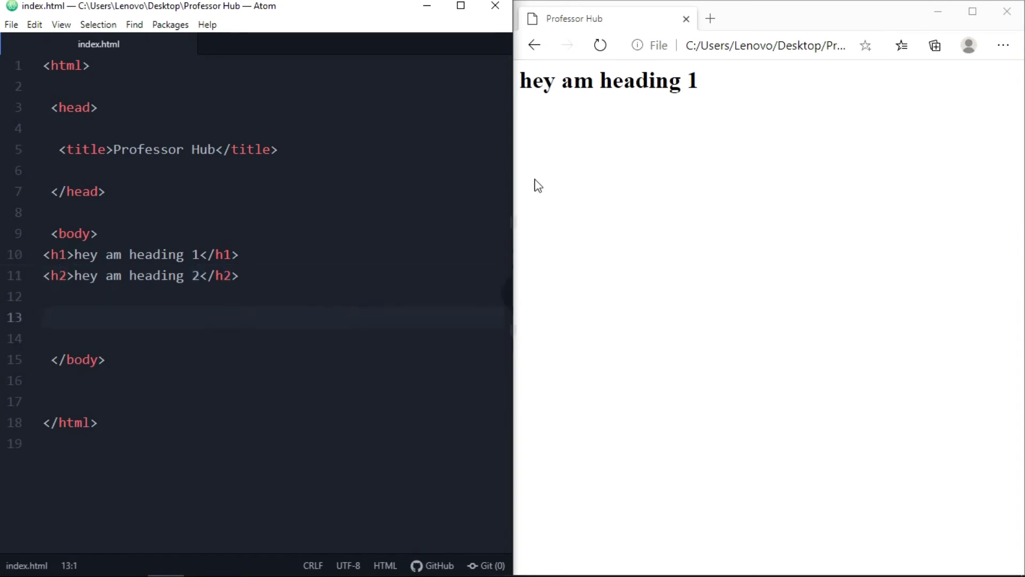
{"action": "left_click", "coordinate": [600, 46]}
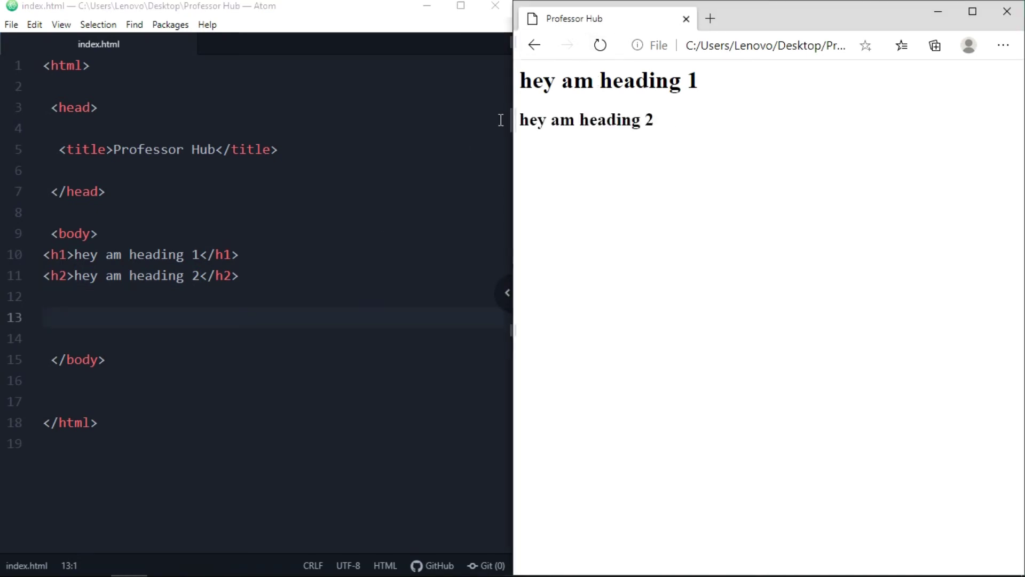
{"action": "left_click", "coordinate": [263, 275]}
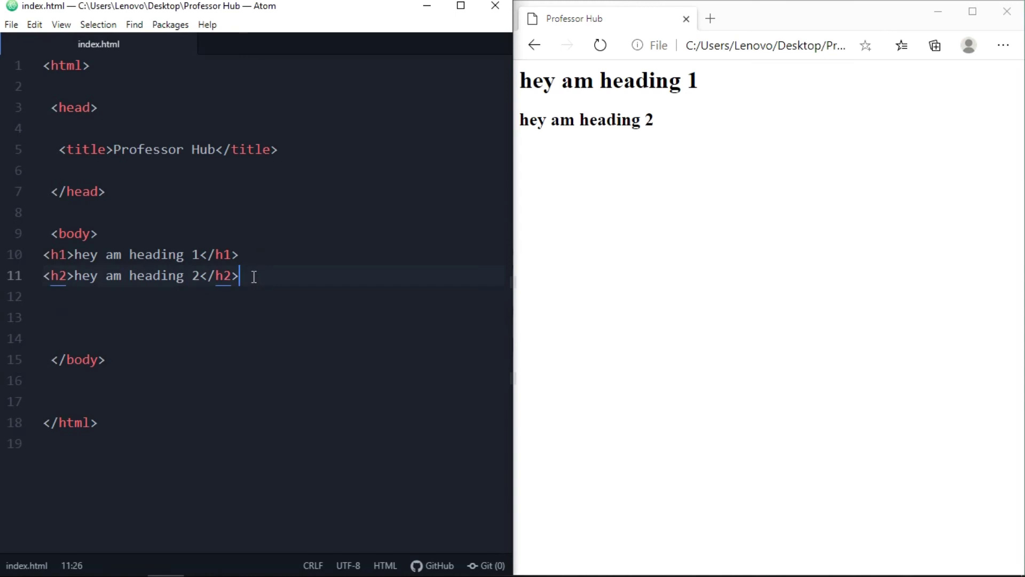
{"action": "key", "text": "Return"}
{"action": "type", "text": "h3"}
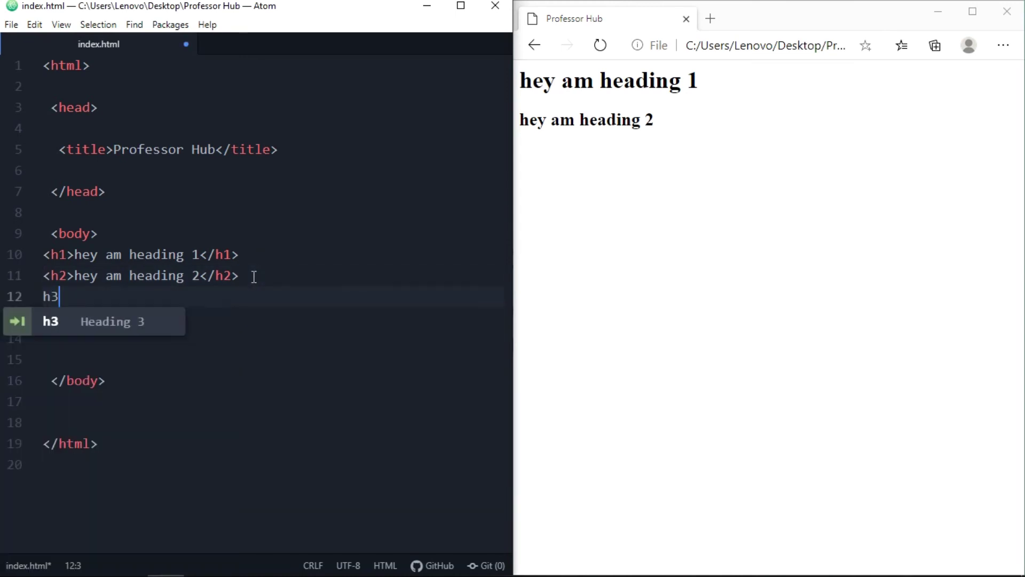
{"action": "key", "text": "Tab"}
{"action": "type", "text": "hey"}
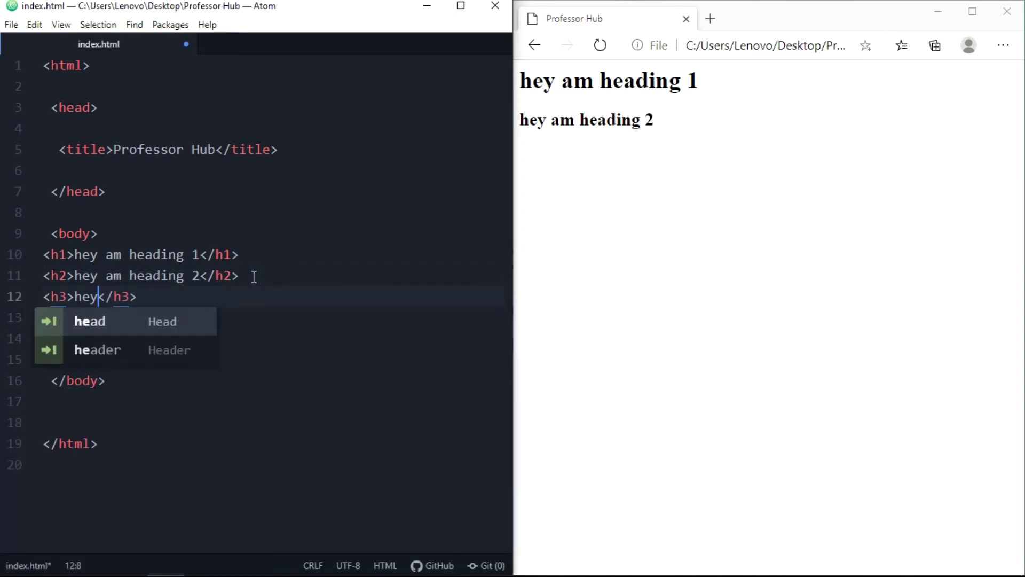
{"action": "type", "text": "mheading"}
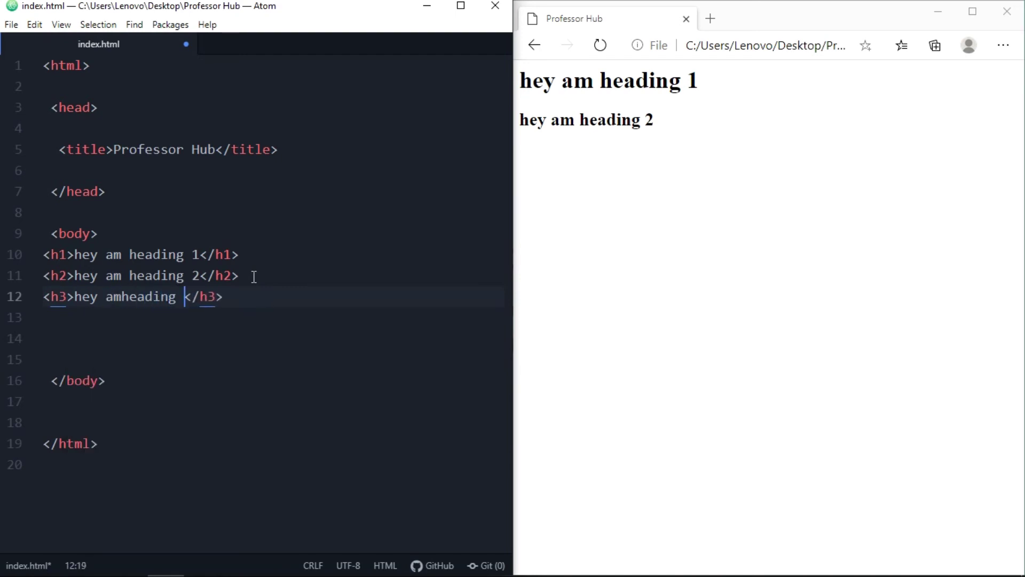
{"action": "key", "text": "BackSpace"}
{"action": "key", "text": "BackSpace"}
{"action": "key", "text": "BackSpace"}
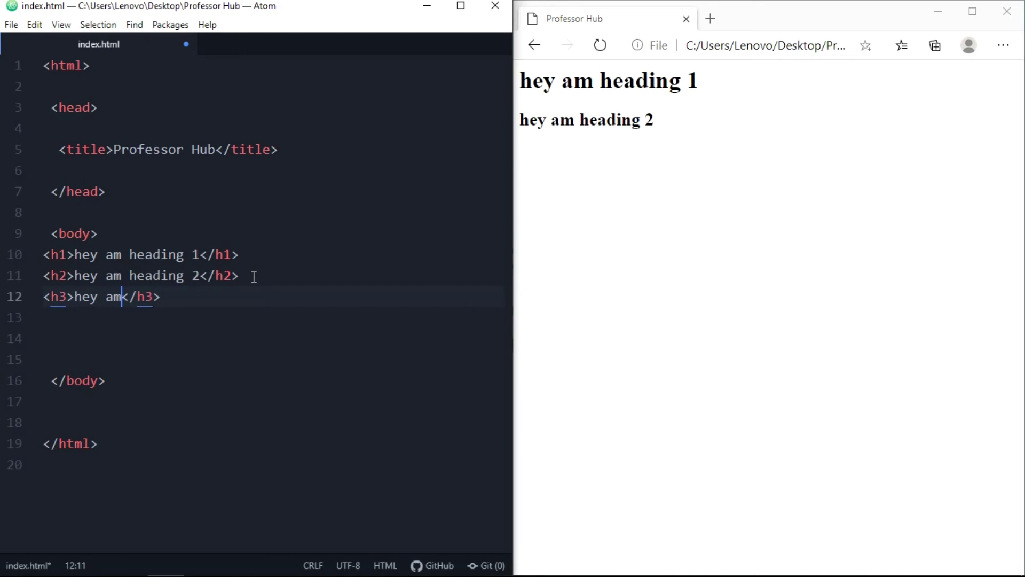
{"action": "type", "text": "m heading"}
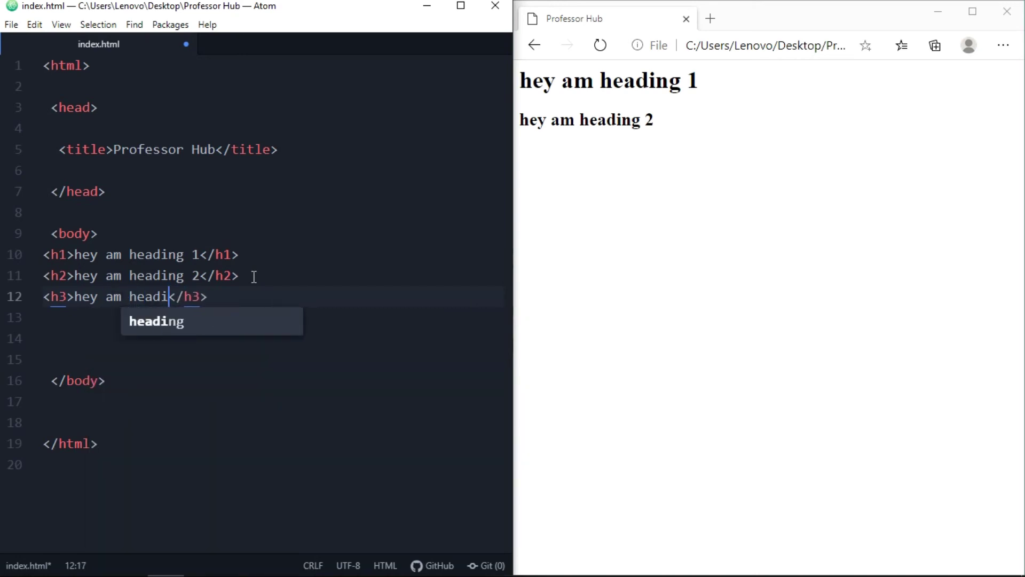
{"action": "type", "text": " 3"}
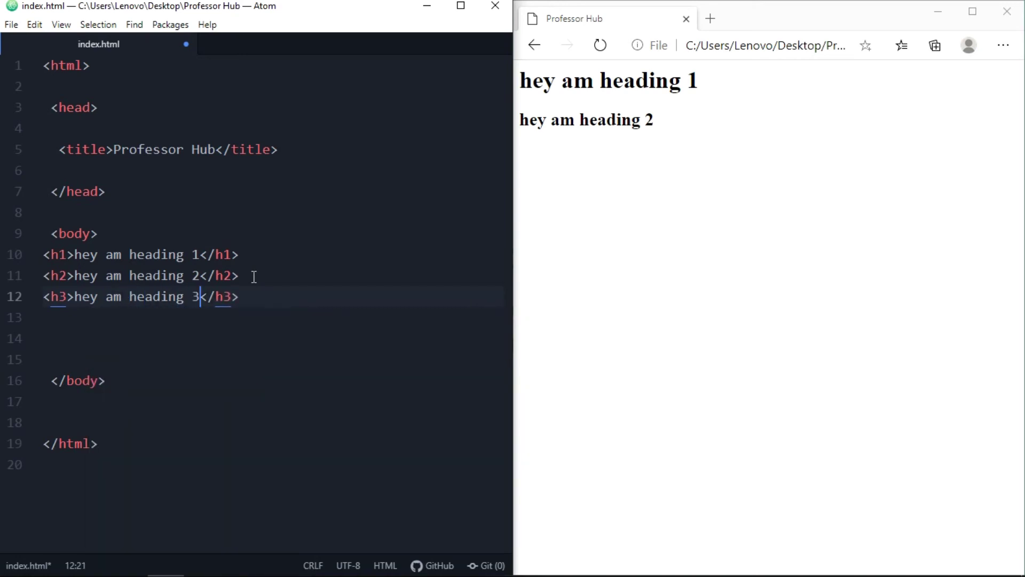
{"action": "left_click", "coordinate": [249, 298]}
{"action": "key", "text": "ctrl+s"}
{"action": "left_click", "coordinate": [599, 45]}
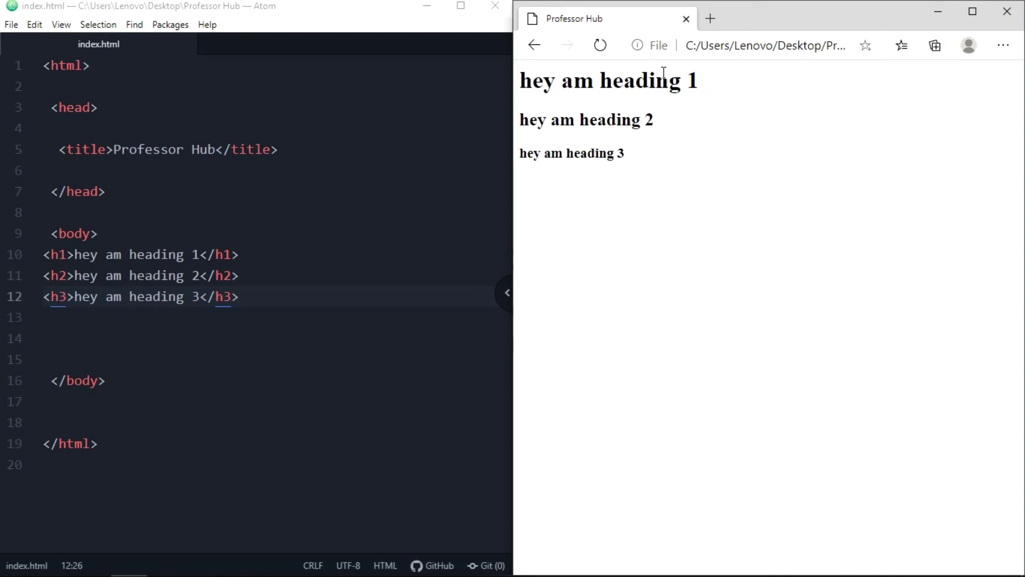
{"action": "left_click_drag", "start_coordinate": [698, 80], "coordinate": [520, 81]}
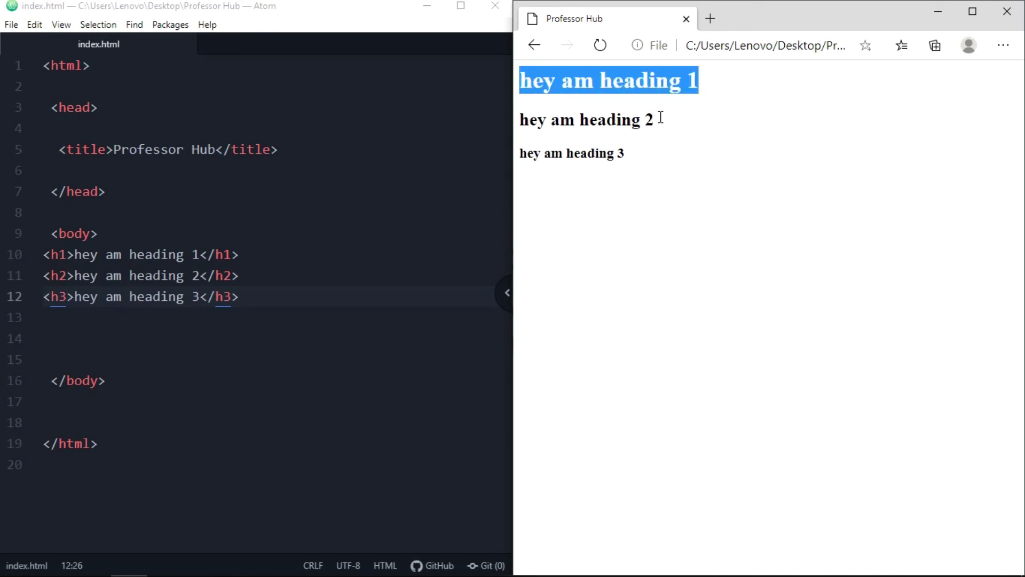
{"action": "left_click_drag", "start_coordinate": [655, 119], "coordinate": [519, 120]}
{"action": "left_click", "coordinate": [641, 158]}
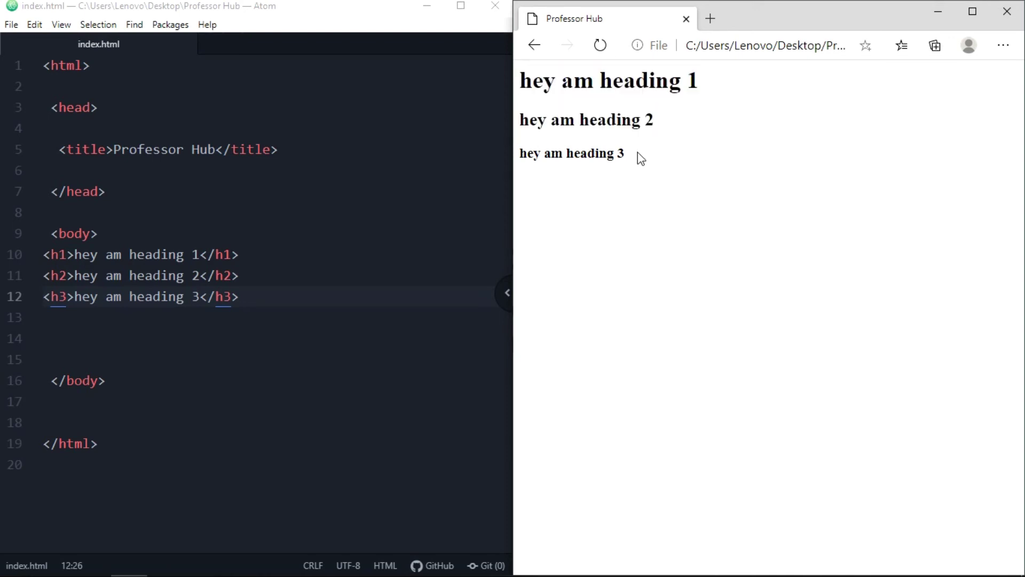
{"action": "left_click_drag", "start_coordinate": [627, 154], "coordinate": [519, 153]}
Add an h4 heading 'hey am heading 4' on a new line below heading 3
{"action": "left_click", "coordinate": [281, 212]}
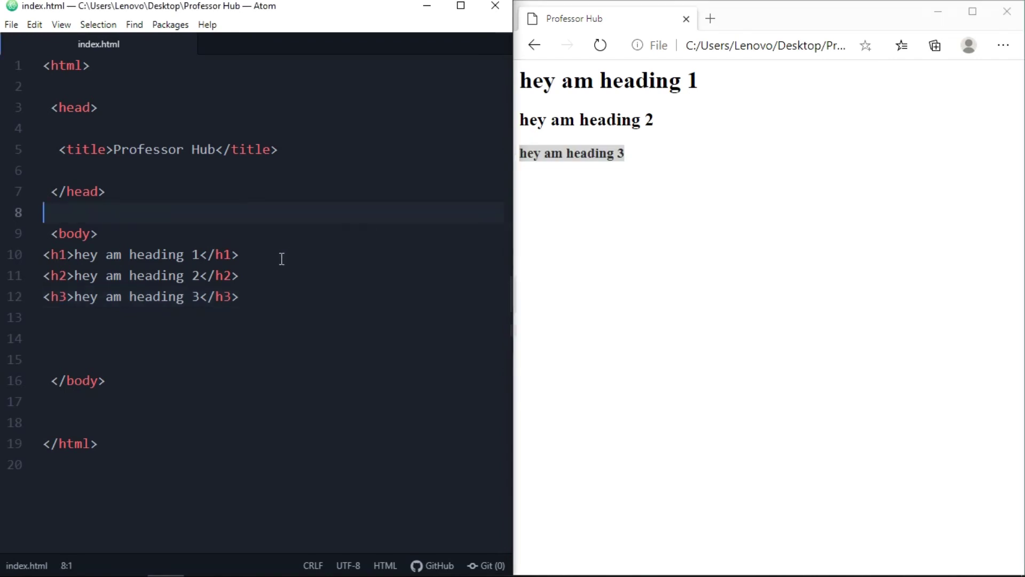
{"action": "left_click", "coordinate": [254, 290]}
{"action": "key", "text": "Return"}
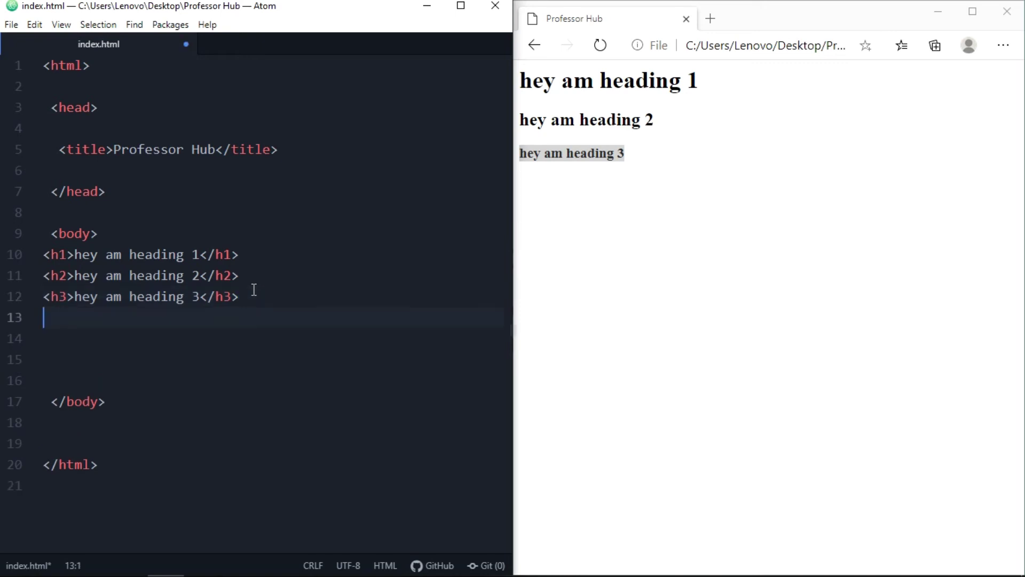
{"action": "type", "text": "h"}
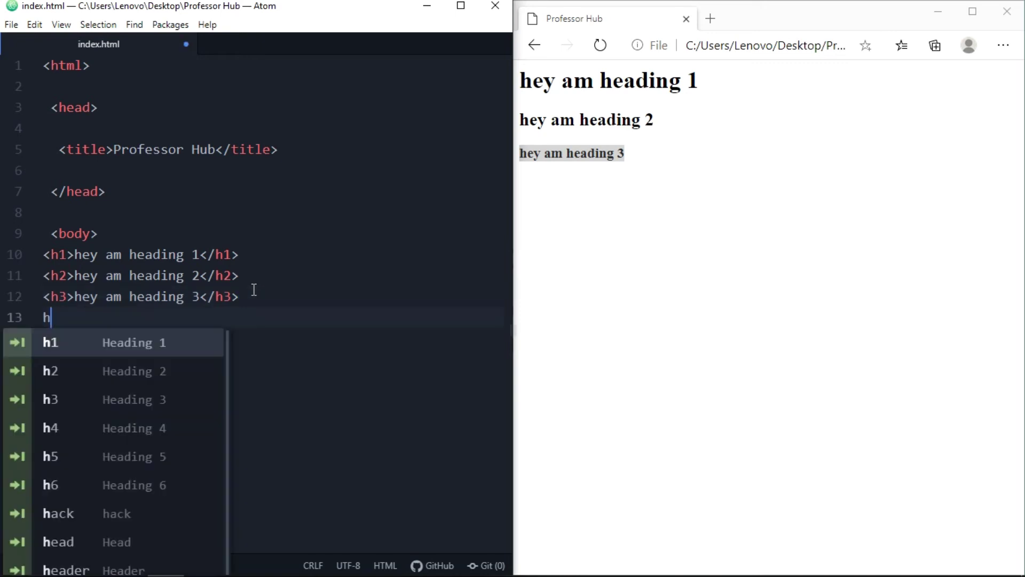
{"action": "type", "text": "4"}
{"action": "key", "text": "Tab"}
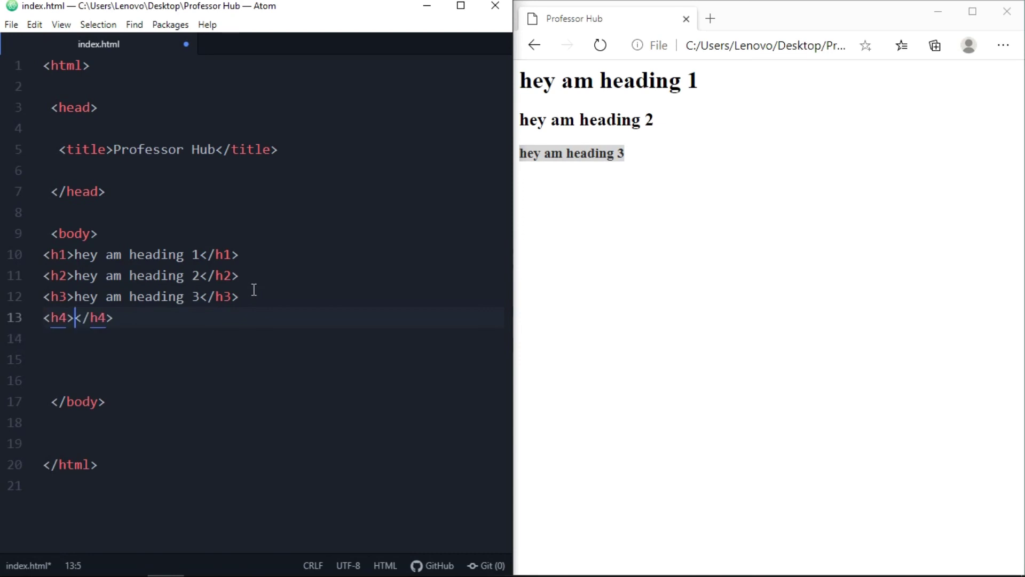
{"action": "type", "text": "hey "}
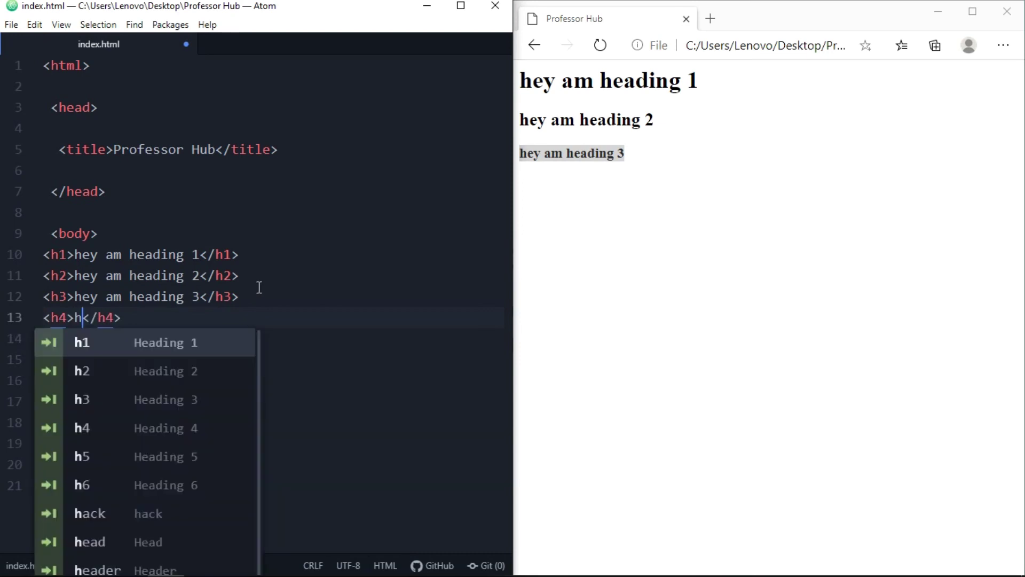
{"action": "type", "text": "am headin"}
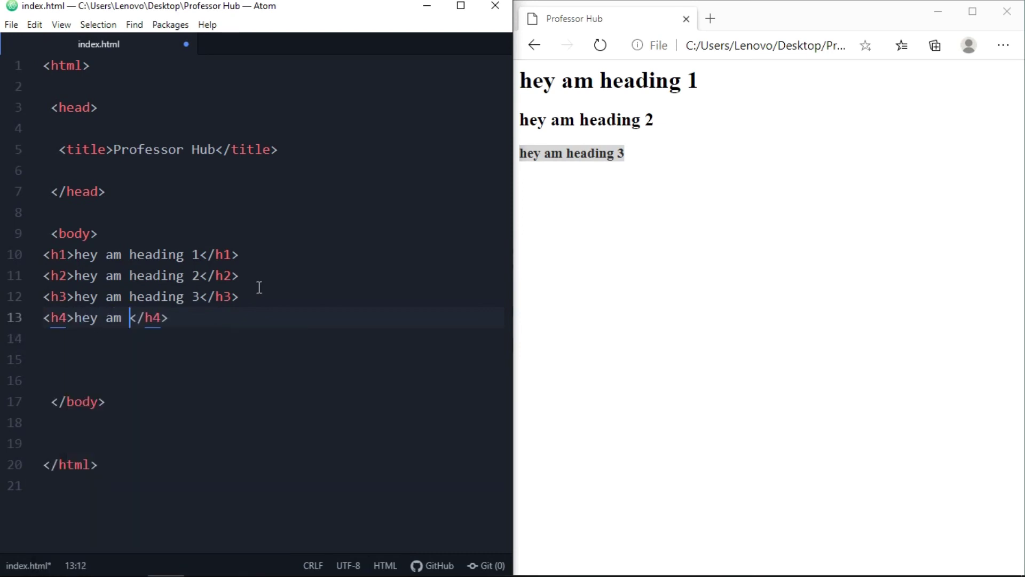
{"action": "type", "text": "g "}
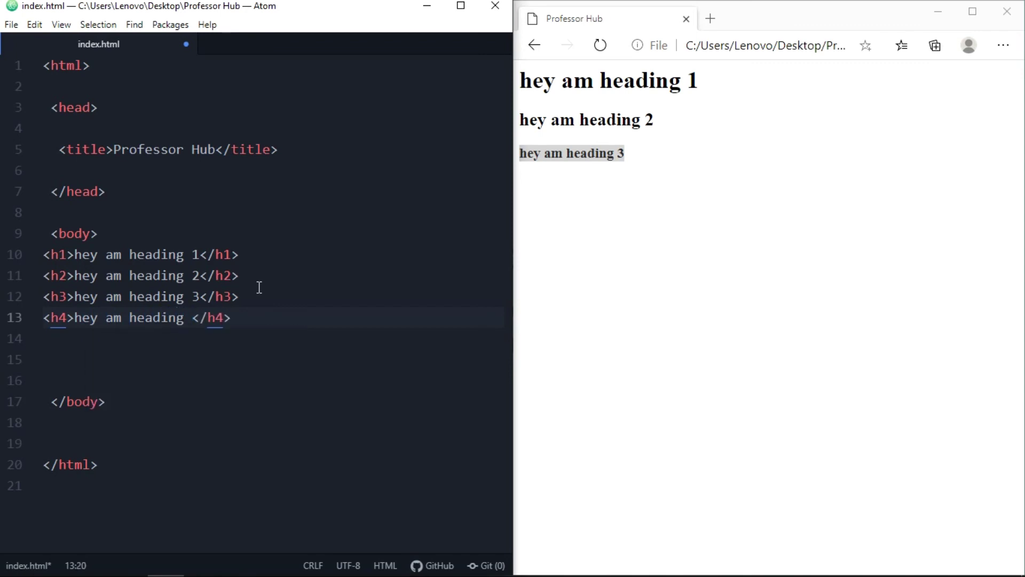
{"action": "type", "text": "4"}
Add an h5 heading 'hey am heading 5' and fix the misspelled 'eading'
{"action": "left_click", "coordinate": [251, 319]}
{"action": "key", "text": "Return"}
{"action": "type", "text": "h5"}
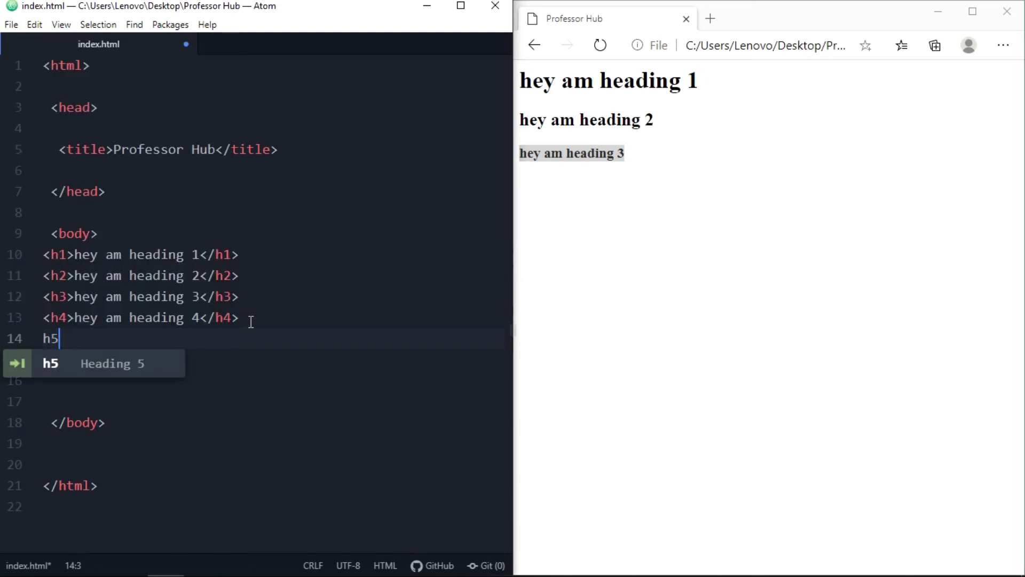
{"action": "key", "text": "Tab"}
{"action": "type", "text": "hey "}
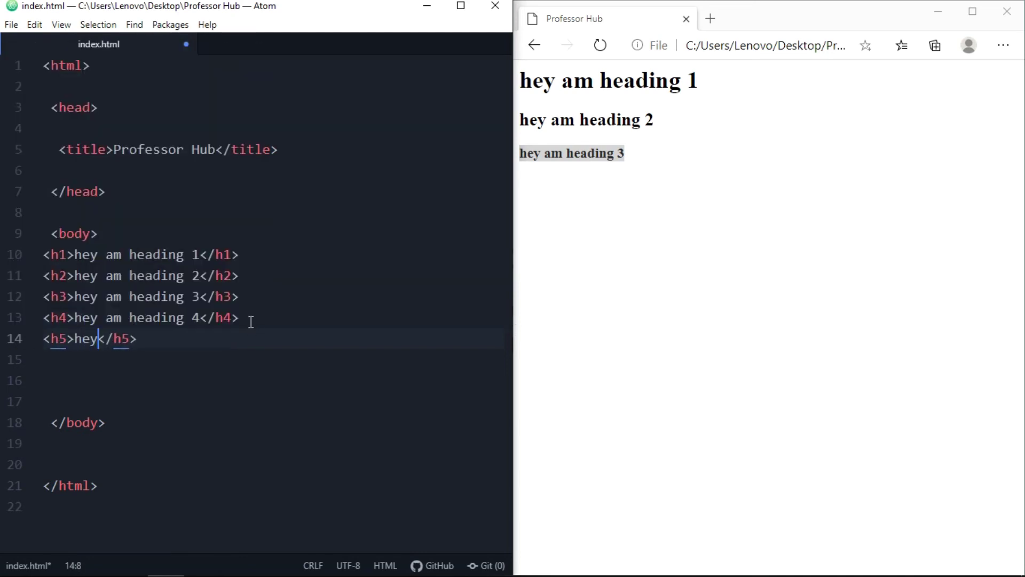
{"action": "type", "text": "am eading "}
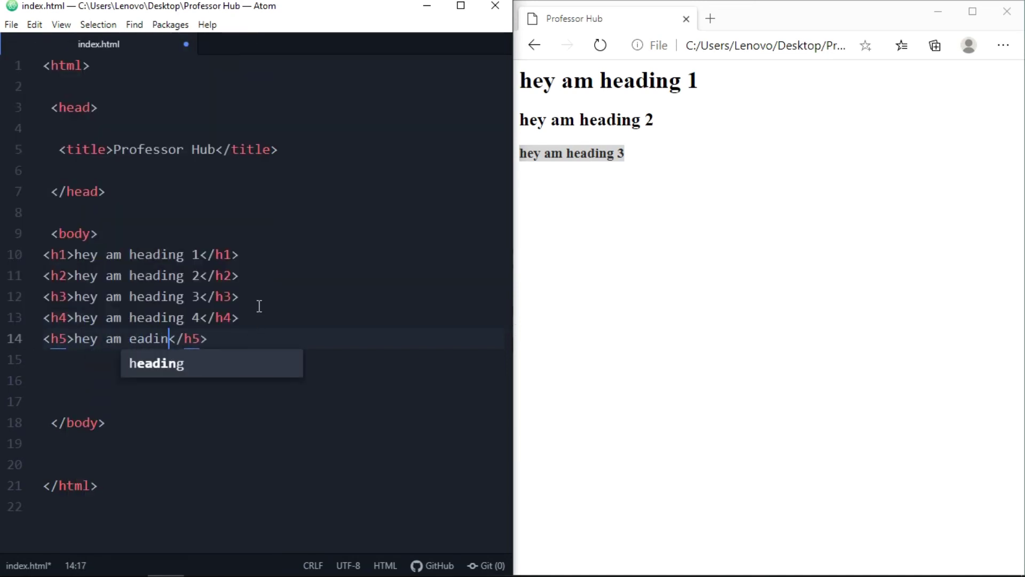
{"action": "type", "text": "5"}
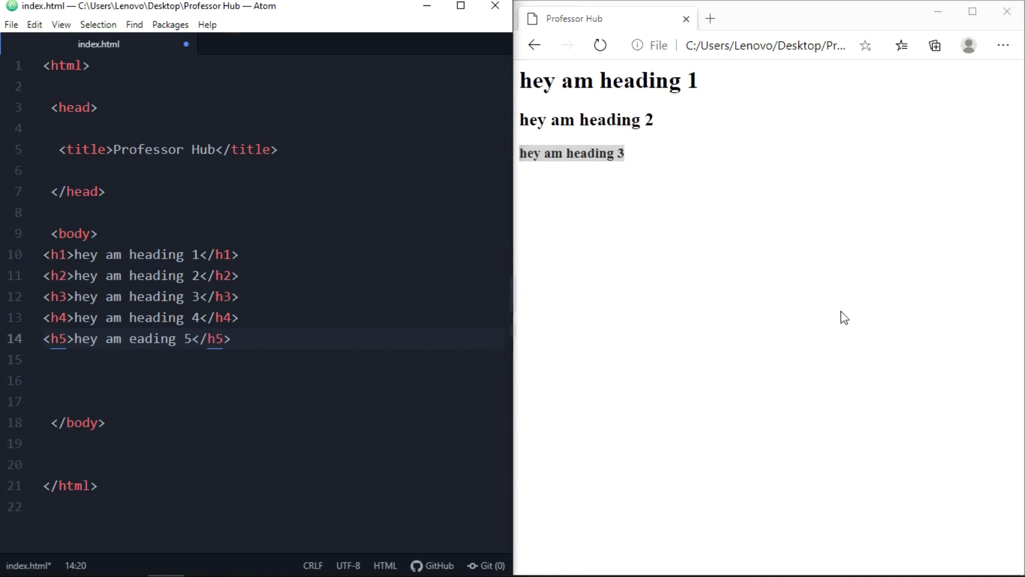
{"action": "left_click", "coordinate": [129, 339]}
{"action": "type", "text": "h"}
Add an h6 heading 'hey am heading 6' and save index.html
{"action": "left_click", "coordinate": [249, 343]}
{"action": "key", "text": "Return"}
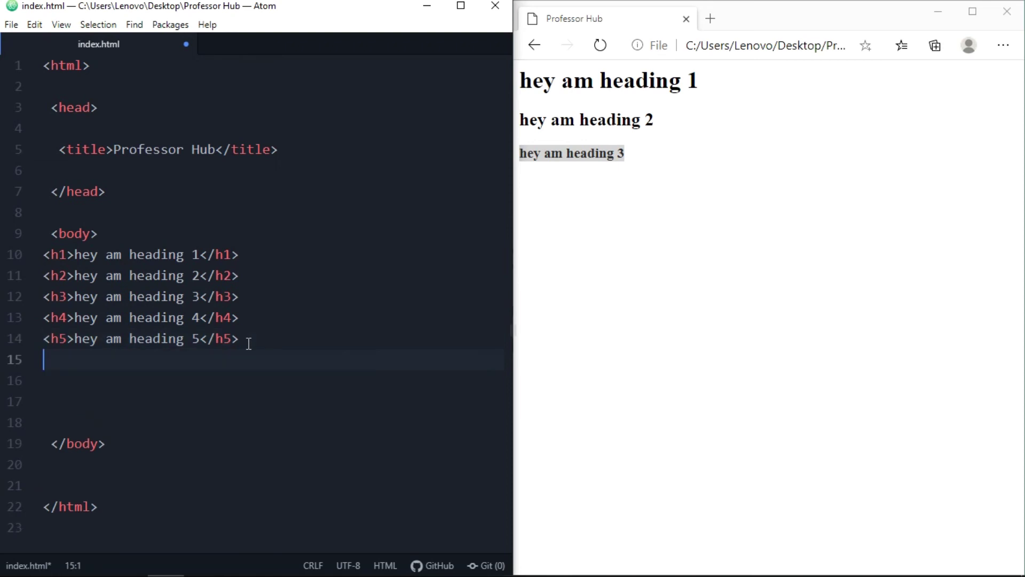
{"action": "type", "text": "h6"}
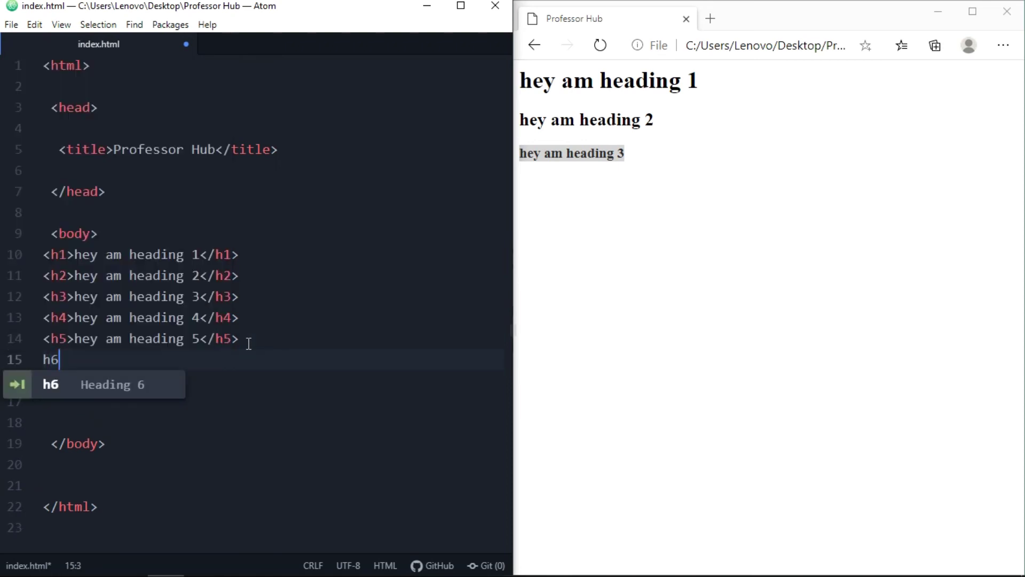
{"action": "key", "text": "Tab"}
{"action": "type", "text": "hey am "}
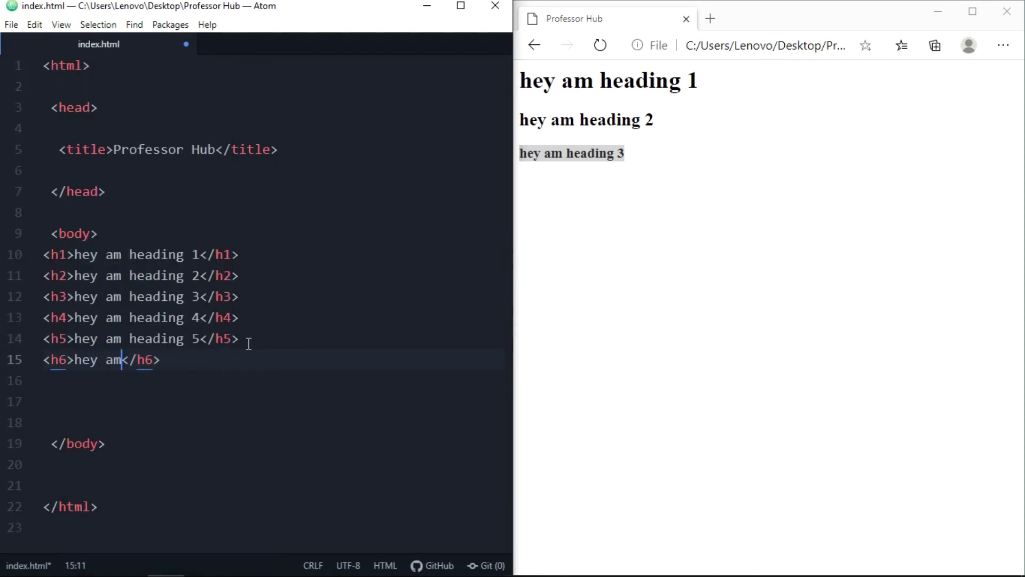
{"action": "type", "text": "heading 6"}
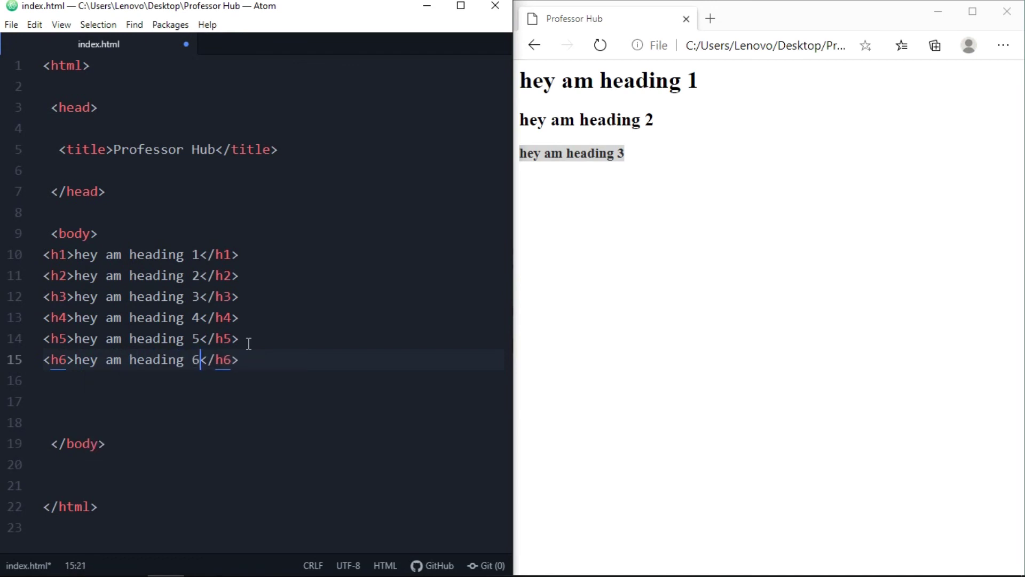
{"action": "key", "text": "ctrl+s"}
Reload Edge and highlight the newly rendered headings 2 through 6
{"action": "left_click", "coordinate": [576, 173]}
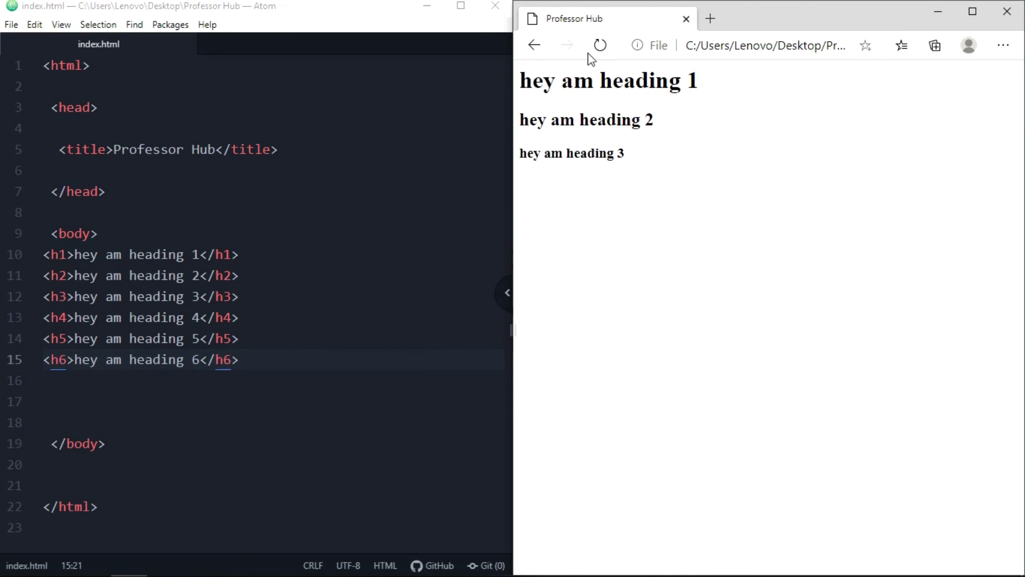
{"action": "left_click", "coordinate": [600, 45]}
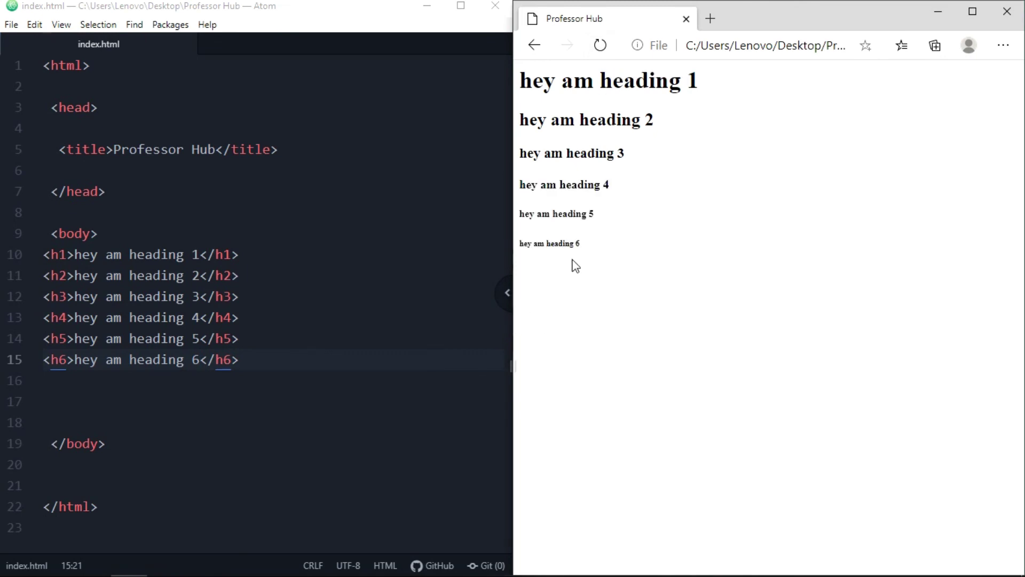
{"action": "mouse_move", "coordinate": [594, 244]}
{"action": "left_mouse_down"}
{"action": "mouse_move", "coordinate": [516, 118]}
{"action": "mouse_move", "coordinate": [514, 84]}
{"action": "left_mouse_up"}
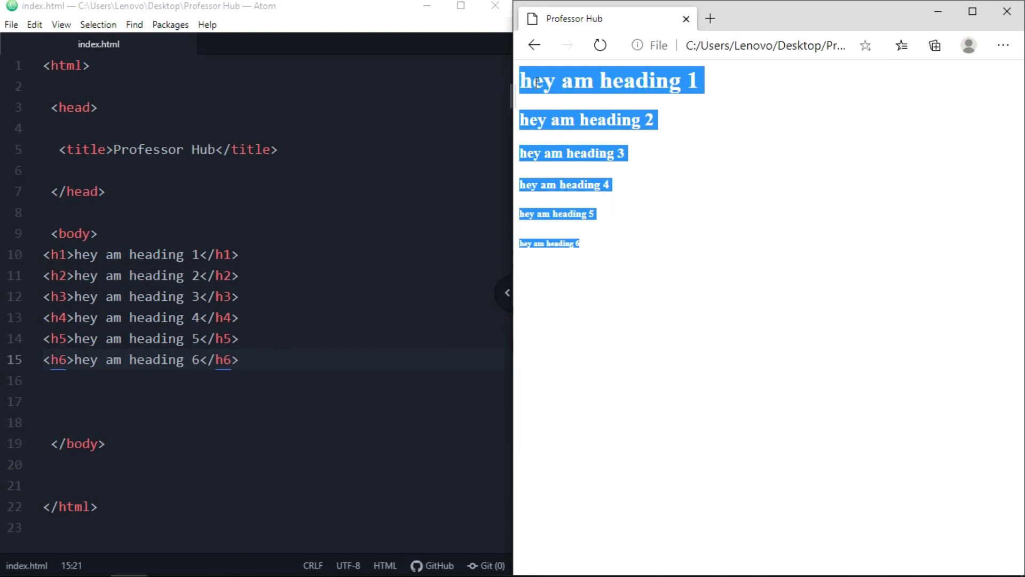
{"action": "left_click", "coordinate": [538, 83]}
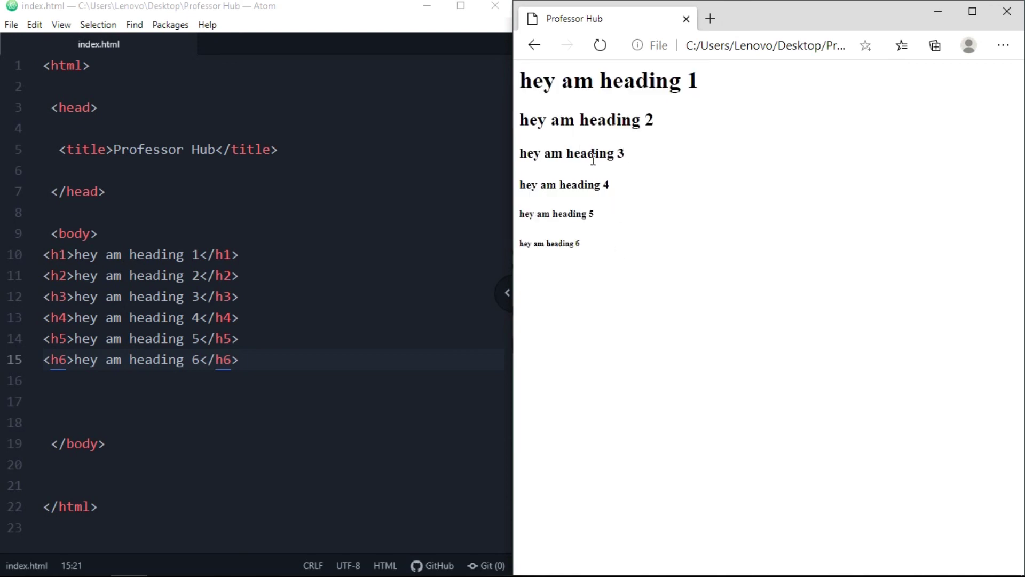
{"action": "left_click", "coordinate": [272, 359]}
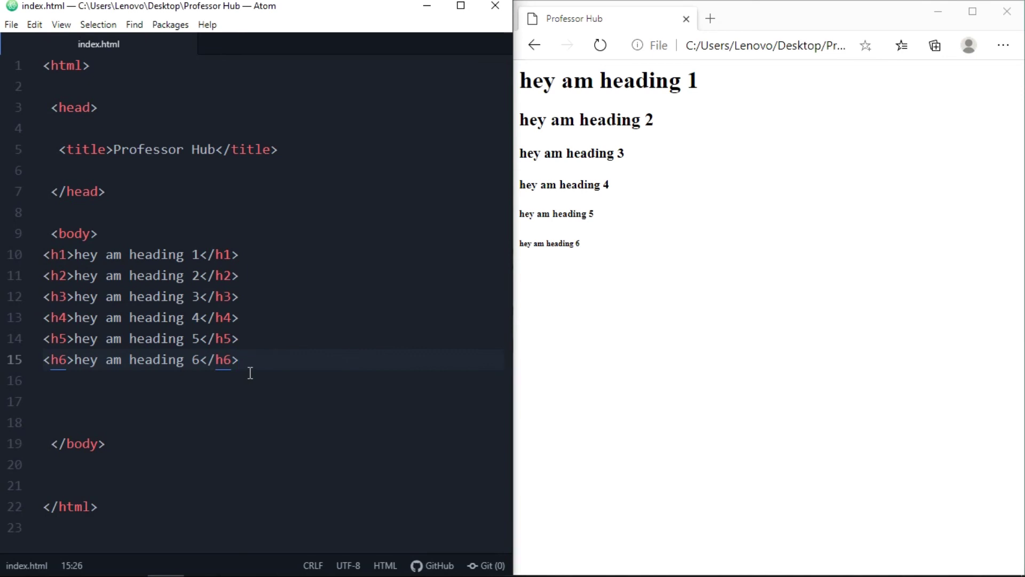
Add a paragraph 'hey i am paragraph line 1' on line 18, fix a typo, and save
{"action": "key", "text": "Return"}
{"action": "key", "text": "Return"}
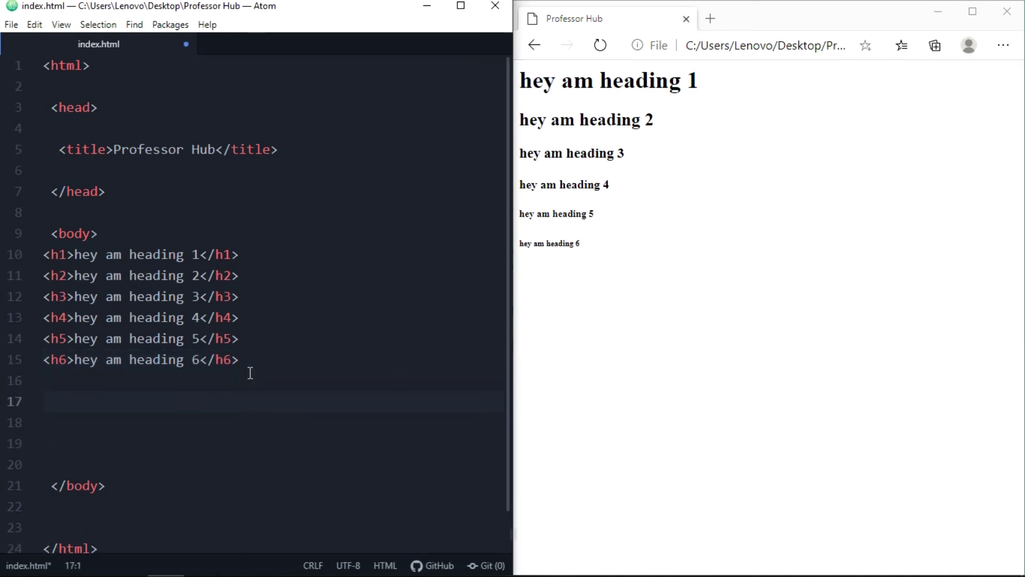
{"action": "key", "text": "Return"}
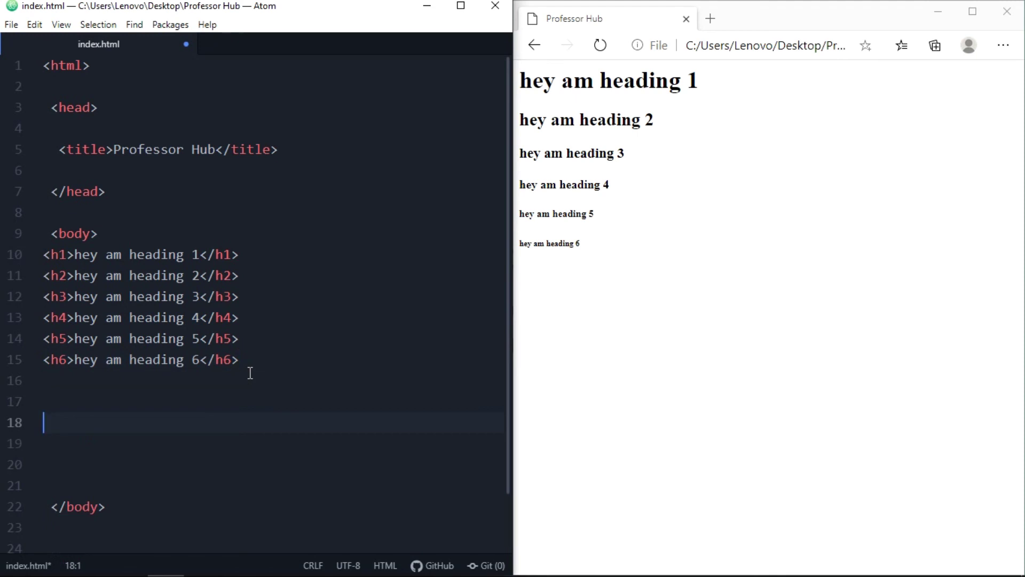
{"action": "type", "text": "p"}
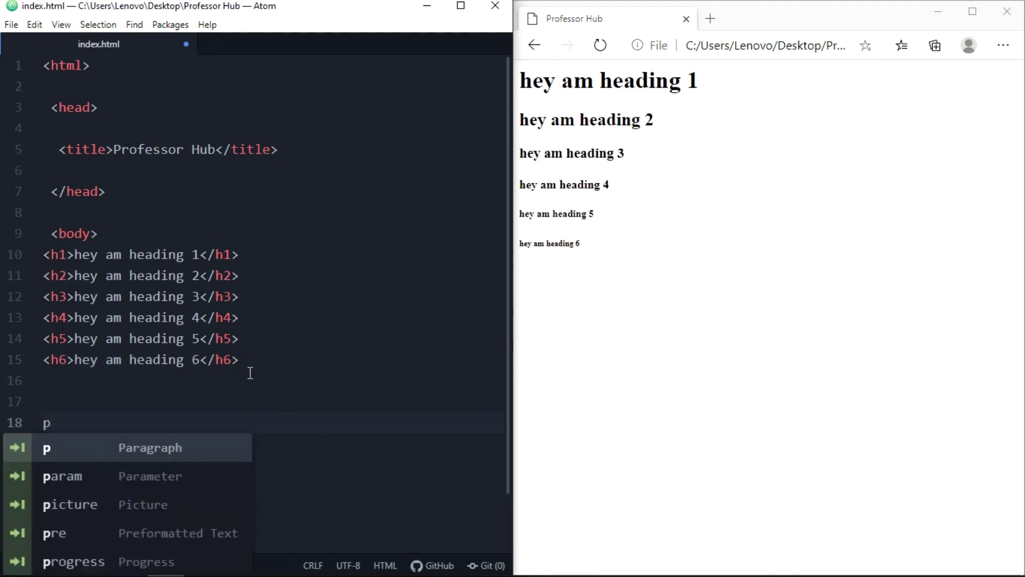
{"action": "key", "text": "Tab"}
{"action": "type", "text": "hey "}
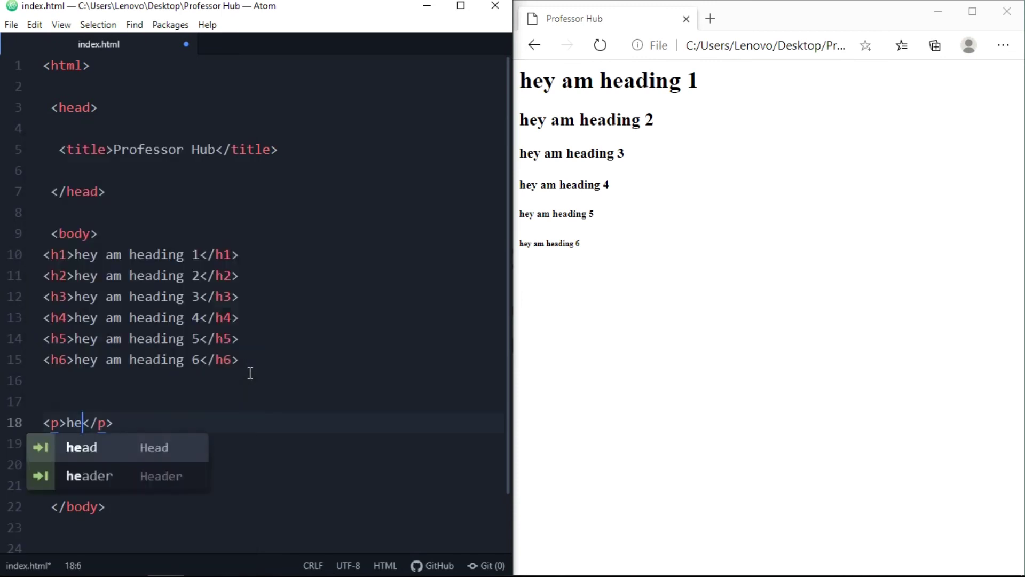
{"action": "type", "text": "i am p"}
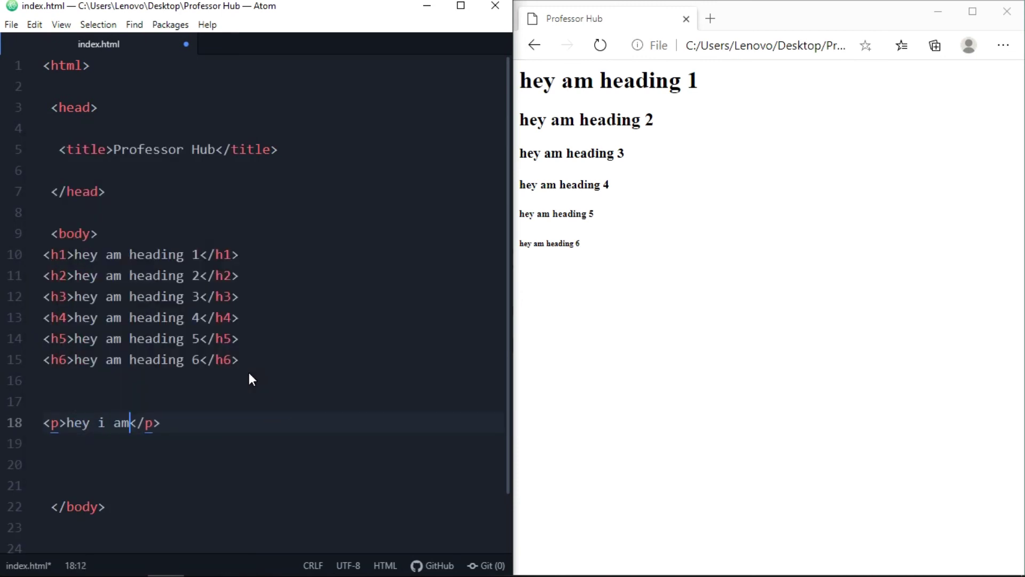
{"action": "type", "text": "ra"}
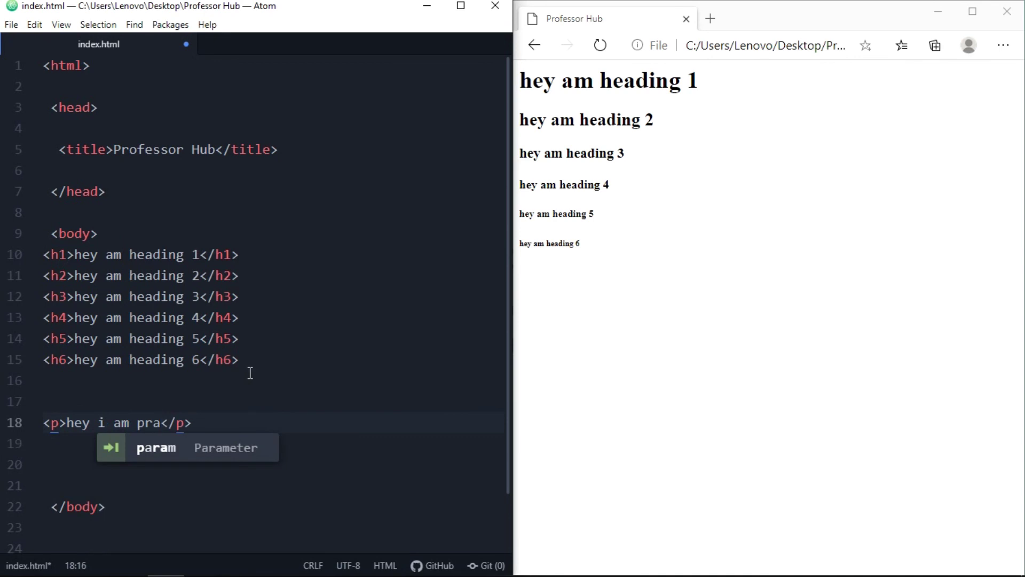
{"action": "key", "text": "BackSpace"}
{"action": "key", "text": "BackSpace"}
{"action": "type", "text": "ar"}
{"action": "type", "text": "agra"}
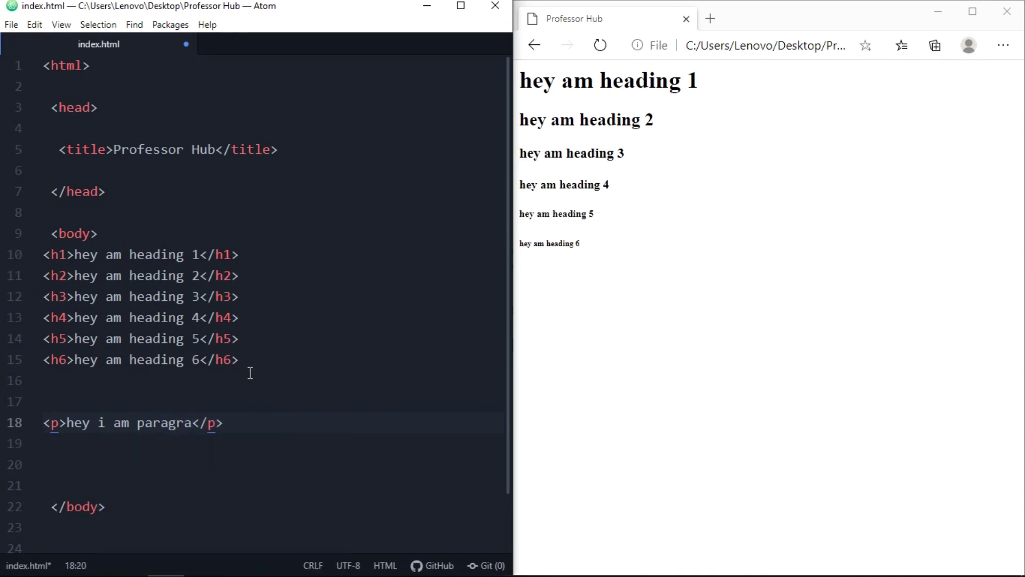
{"action": "type", "text": "ph "}
{"action": "type", "text": "lin"}
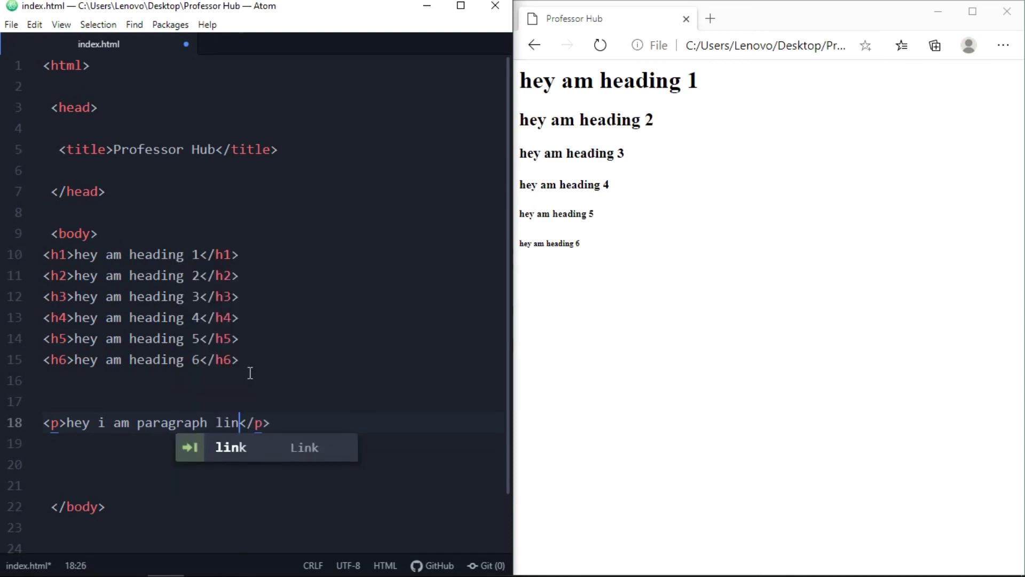
{"action": "type", "text": "e 1"}
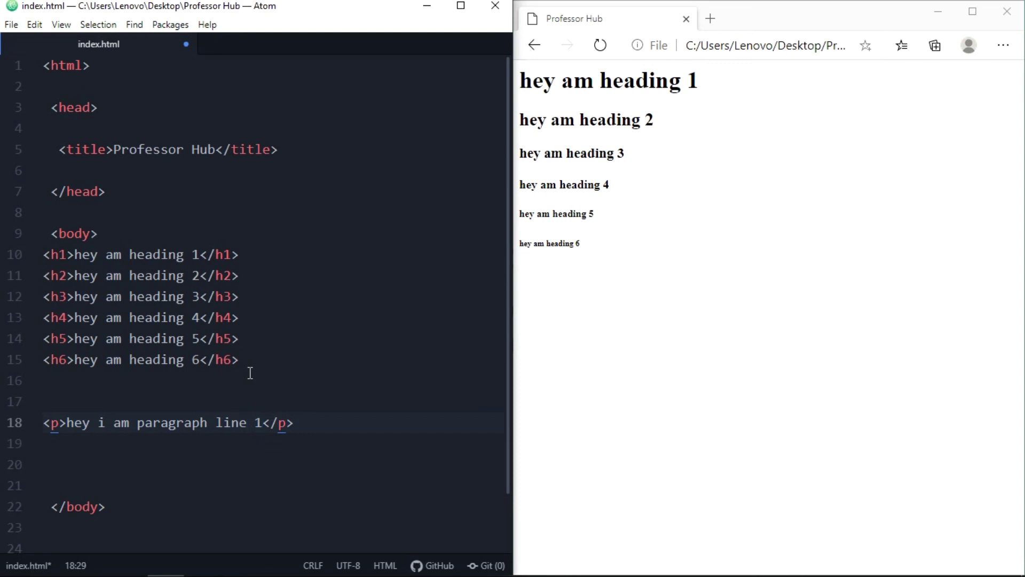
{"action": "key", "text": "ctrl+s"}
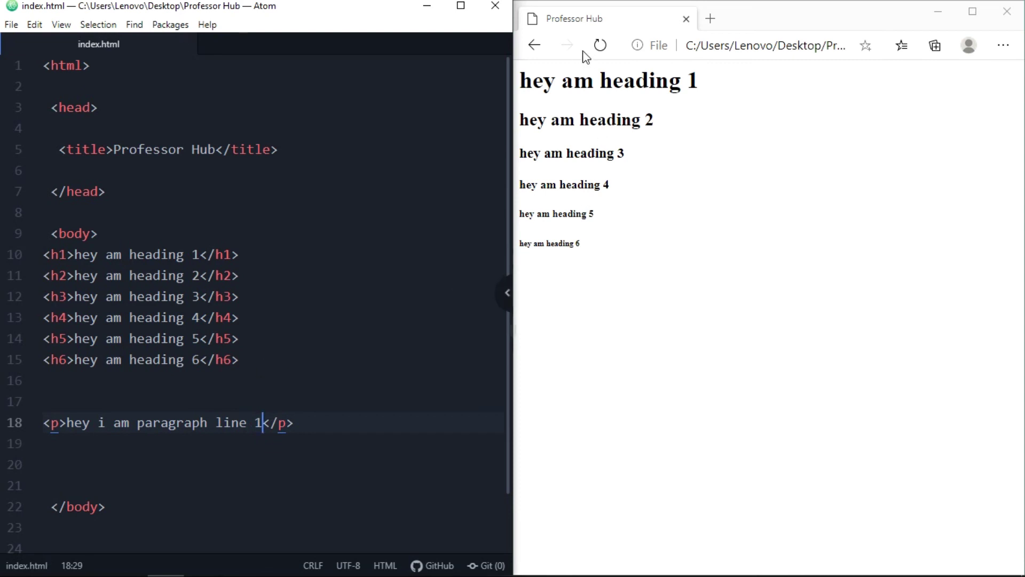
Reload Edge and highlight the new paragraph text on the page
{"action": "left_click", "coordinate": [600, 46]}
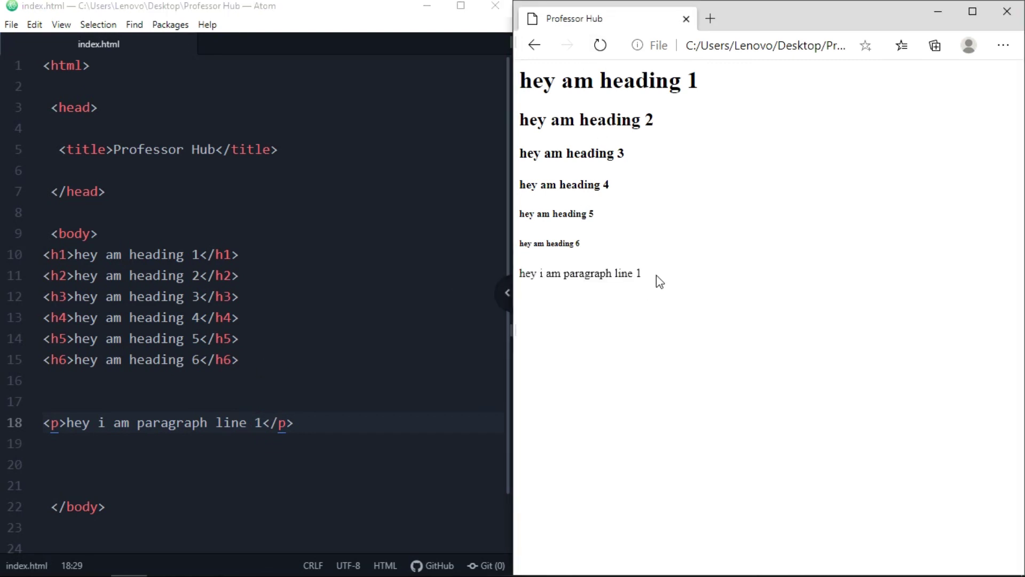
{"action": "left_click_drag", "start_coordinate": [646, 273], "coordinate": [519, 288]}
{"action": "left_click", "coordinate": [577, 330]}
{"action": "left_click", "coordinate": [261, 422]}
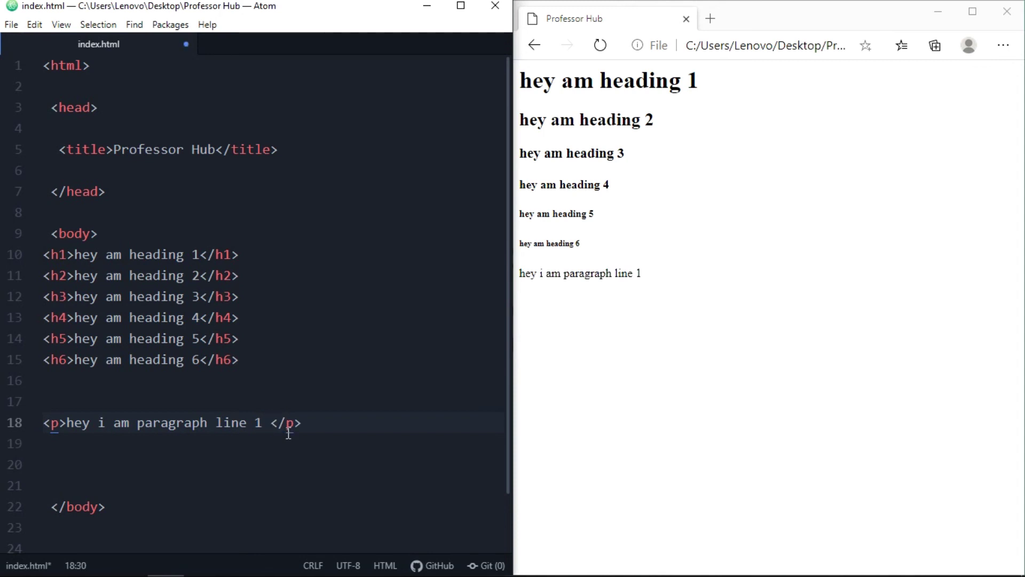
{"action": "type", "text": "hey "}
{"action": "type", "text": "am para"}
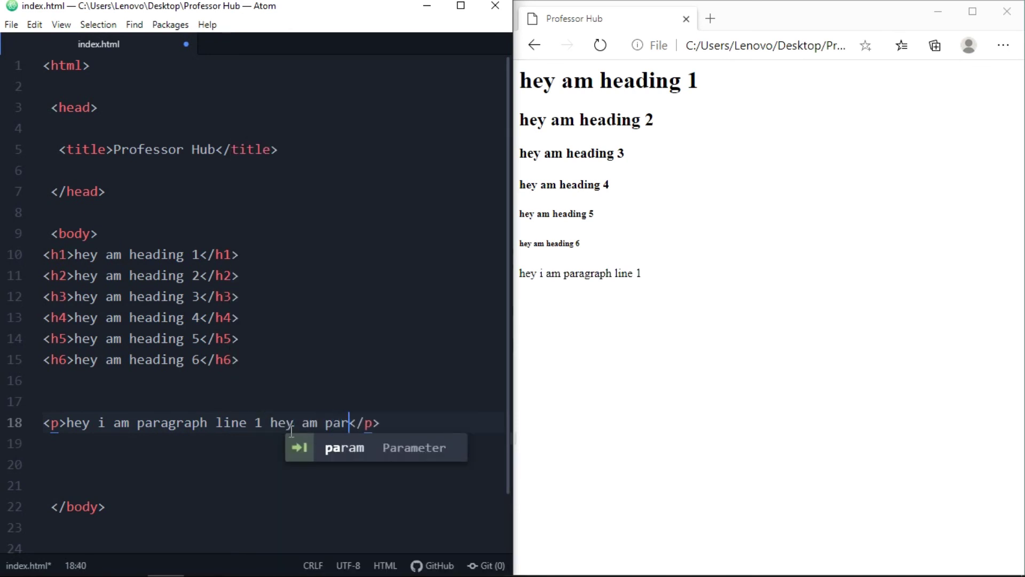
{"action": "type", "text": "graph "}
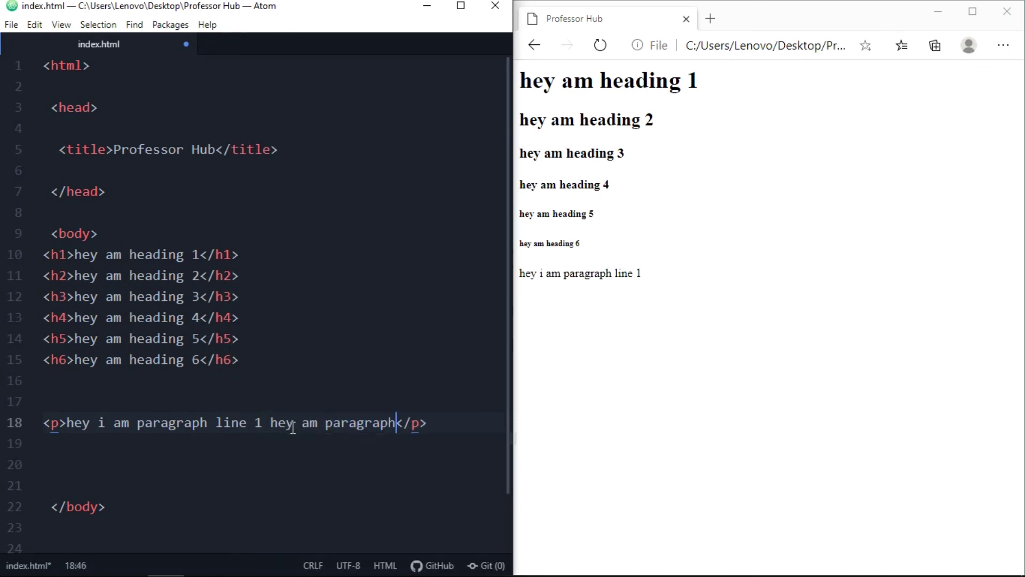
{"action": "type", "text": "line 2"}
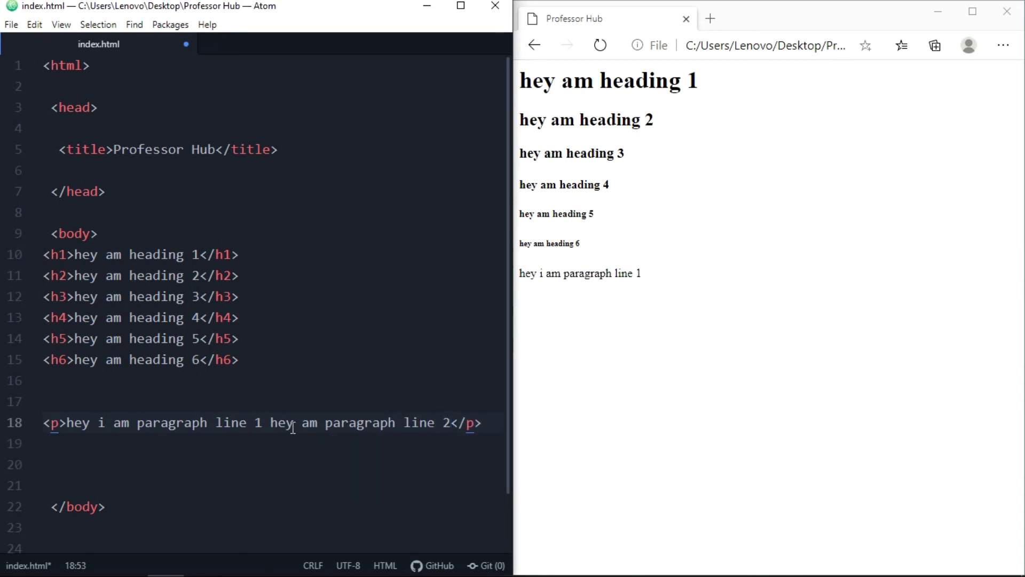
Reload Edge and highlight 'line 1' and 'line 2' in the single-line rendered paragraph
{"action": "left_click", "coordinate": [600, 44]}
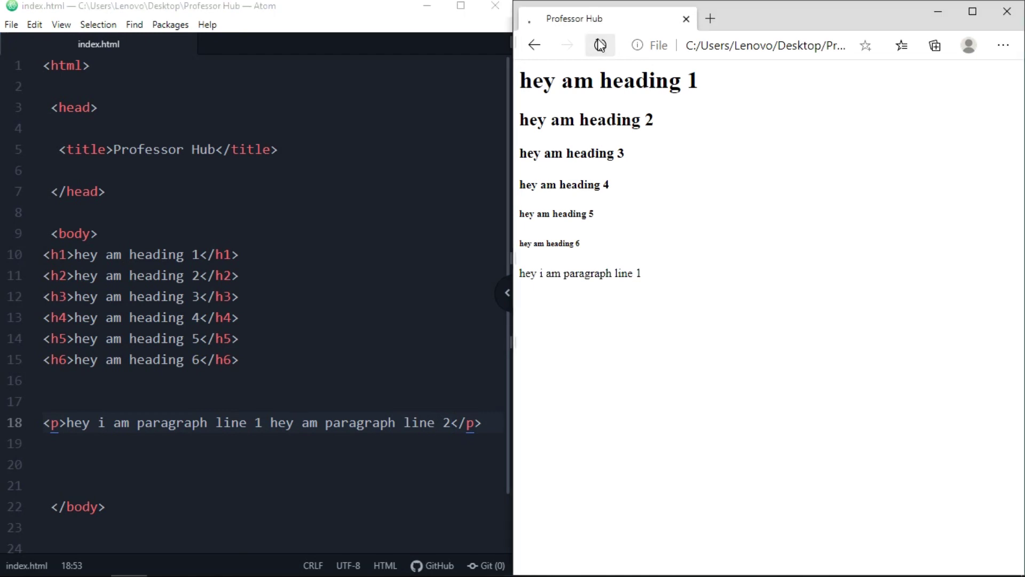
{"action": "left_click_drag", "start_coordinate": [636, 273], "coordinate": [629, 274]}
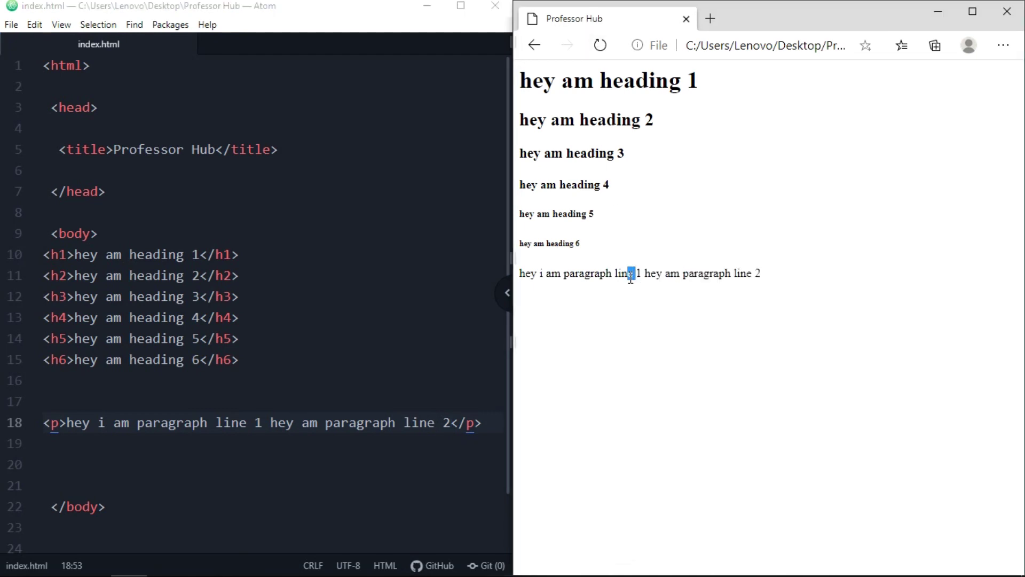
{"action": "left_click", "coordinate": [637, 276]}
{"action": "left_click_drag", "start_coordinate": [612, 277], "coordinate": [641, 276]}
{"action": "left_click", "coordinate": [731, 282]}
{"action": "left_click_drag", "start_coordinate": [732, 277], "coordinate": [765, 277]}
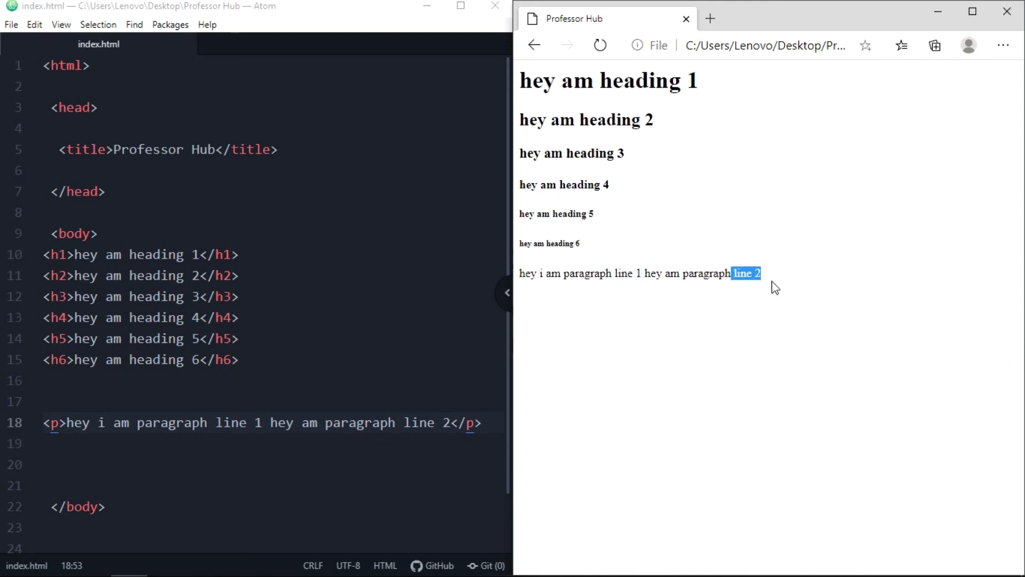
{"action": "left_click", "coordinate": [731, 325]}
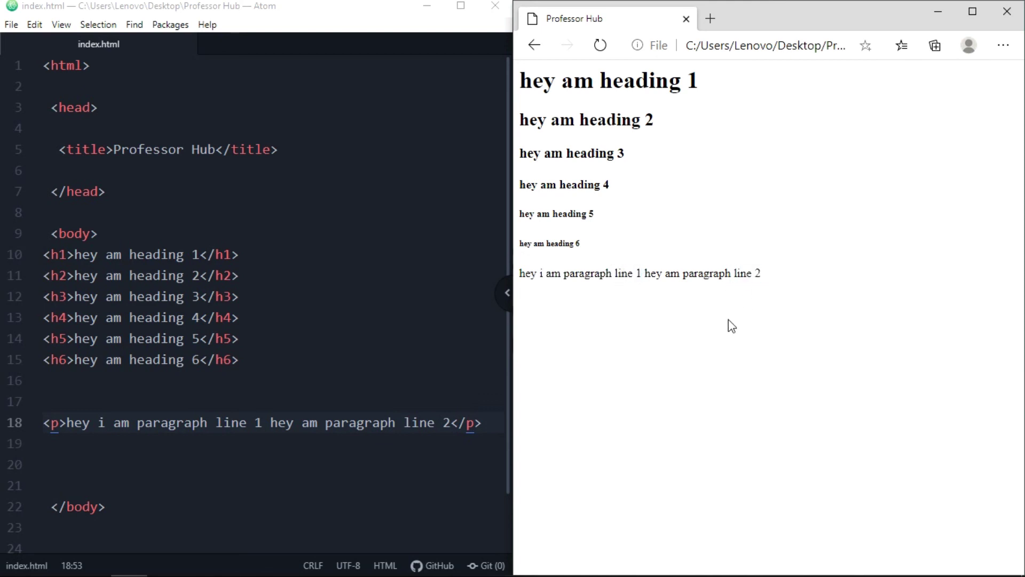
{"action": "left_click", "coordinate": [265, 423]}
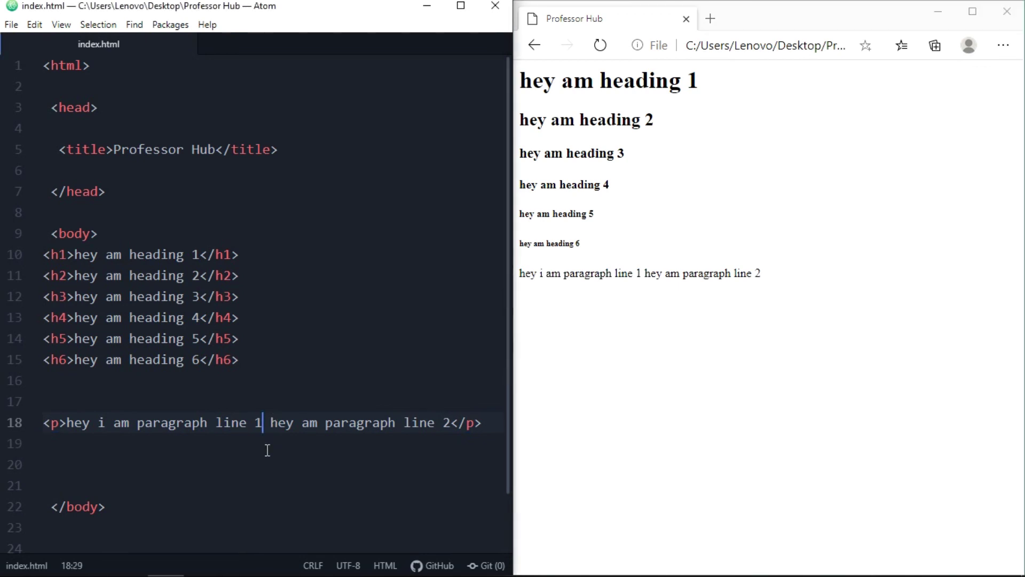
Insert a <br> tag between 'line 1' and 'line 2' using the br autocomplete
{"action": "key", "text": "Return"}
{"action": "key", "text": "BackSpace"}
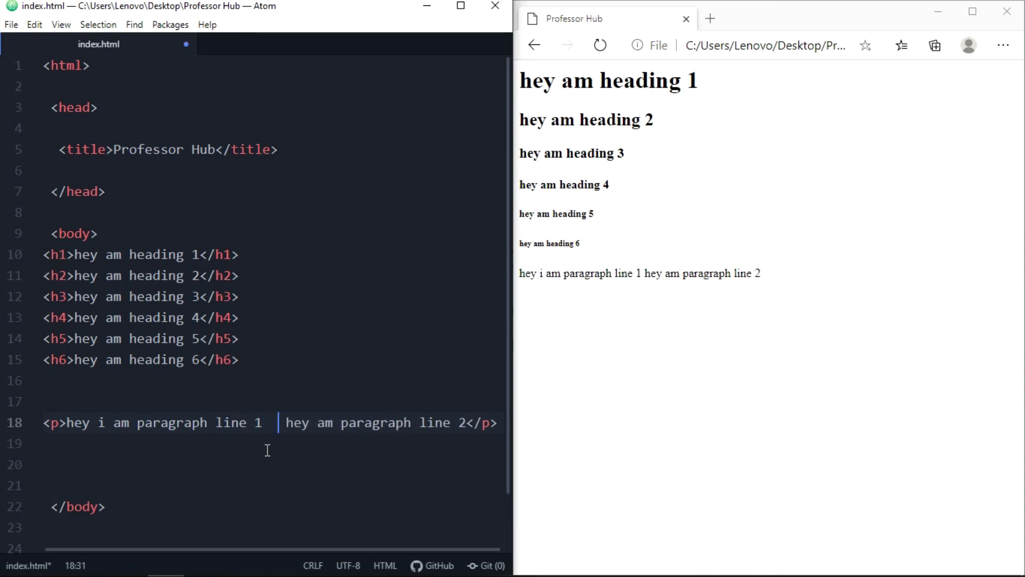
{"action": "type", "text": "b"}
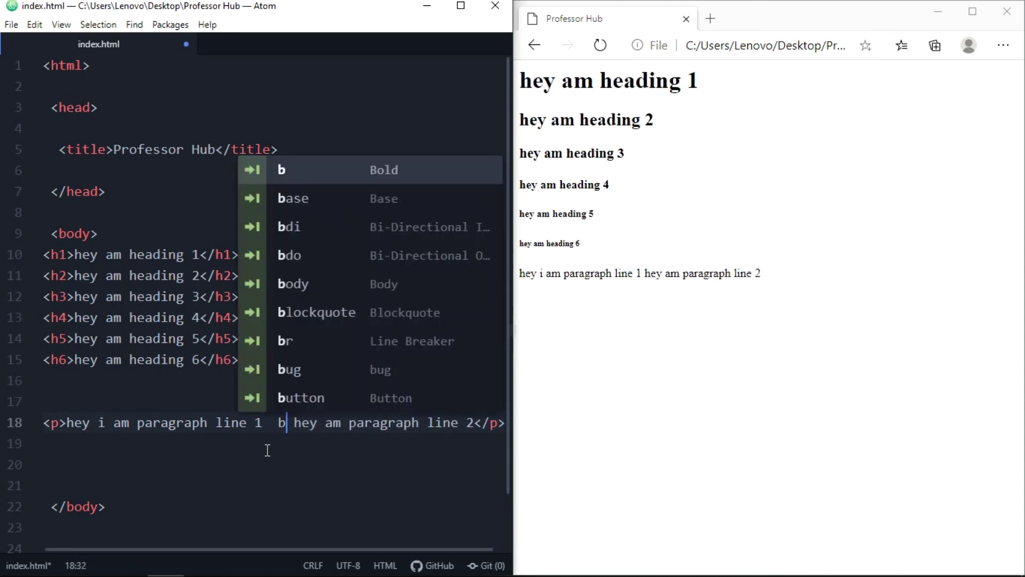
{"action": "type", "text": "r"}
{"action": "key", "text": "Tab"}
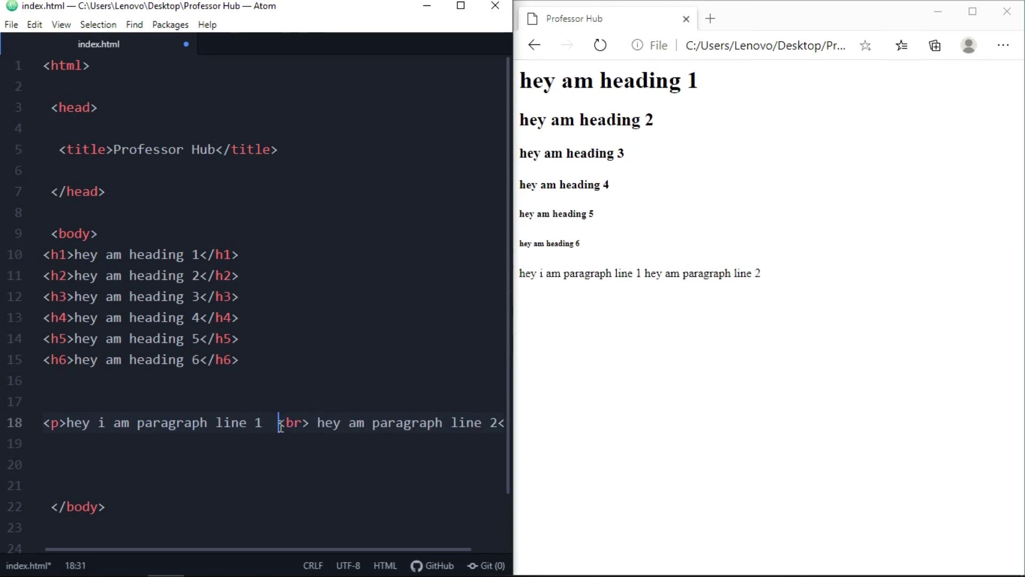
{"action": "left_click_drag", "start_coordinate": [277, 422], "coordinate": [310, 423]}
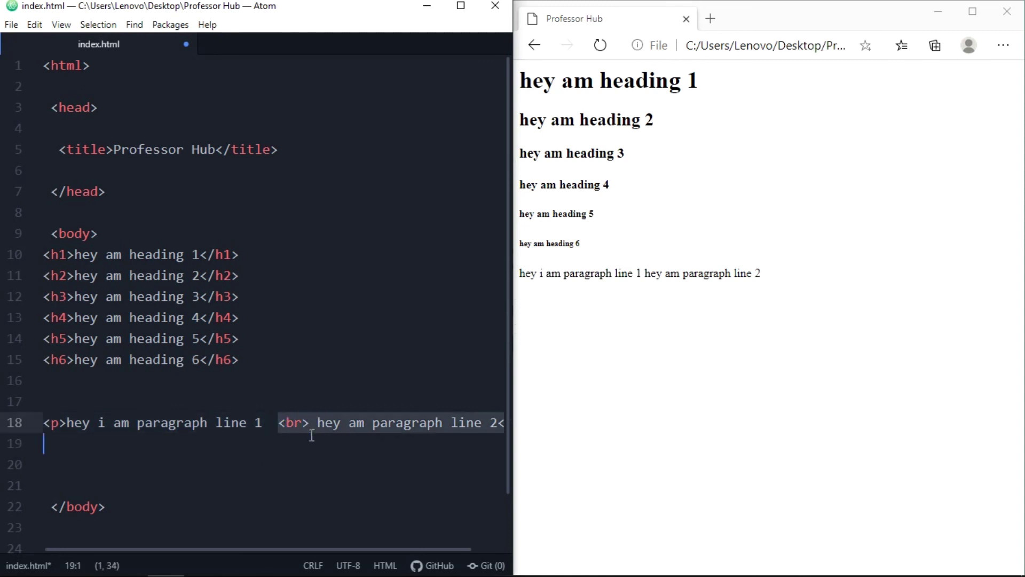
{"action": "left_click", "coordinate": [303, 453]}
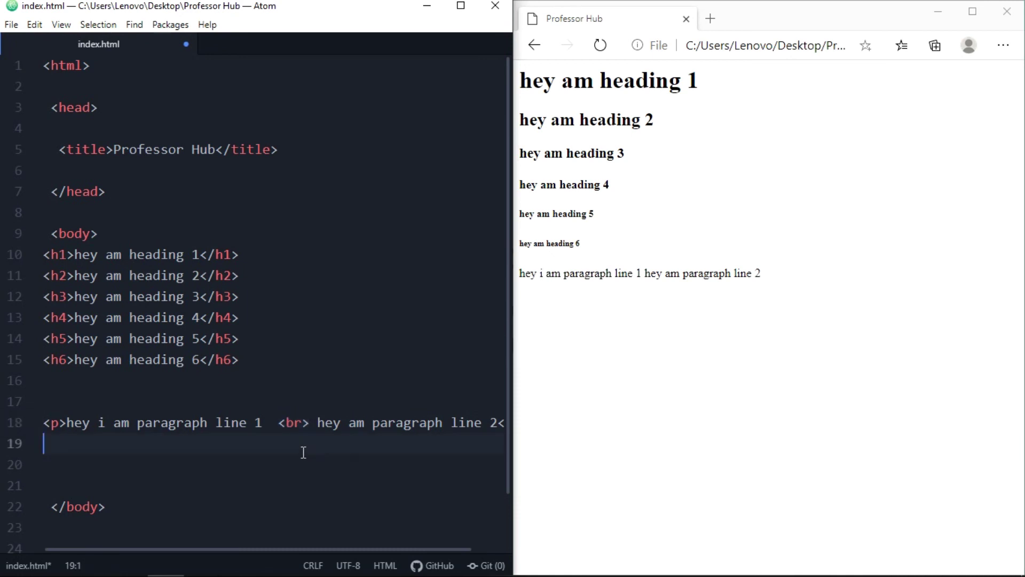
Reload Edge and highlight the paragraph, now rendered on two lines
{"action": "left_click", "coordinate": [595, 48]}
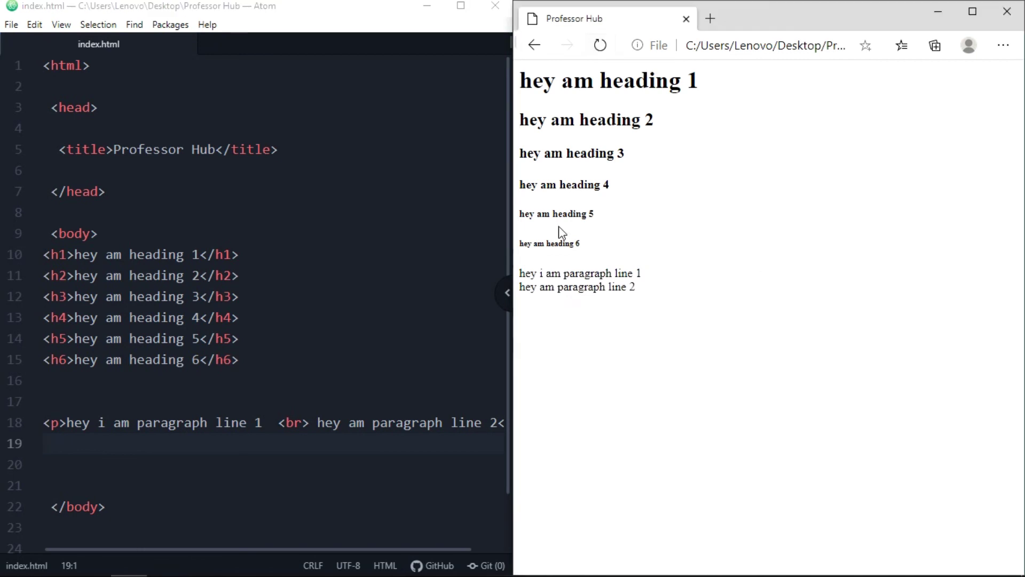
{"action": "left_click_drag", "start_coordinate": [641, 289], "coordinate": [520, 272]}
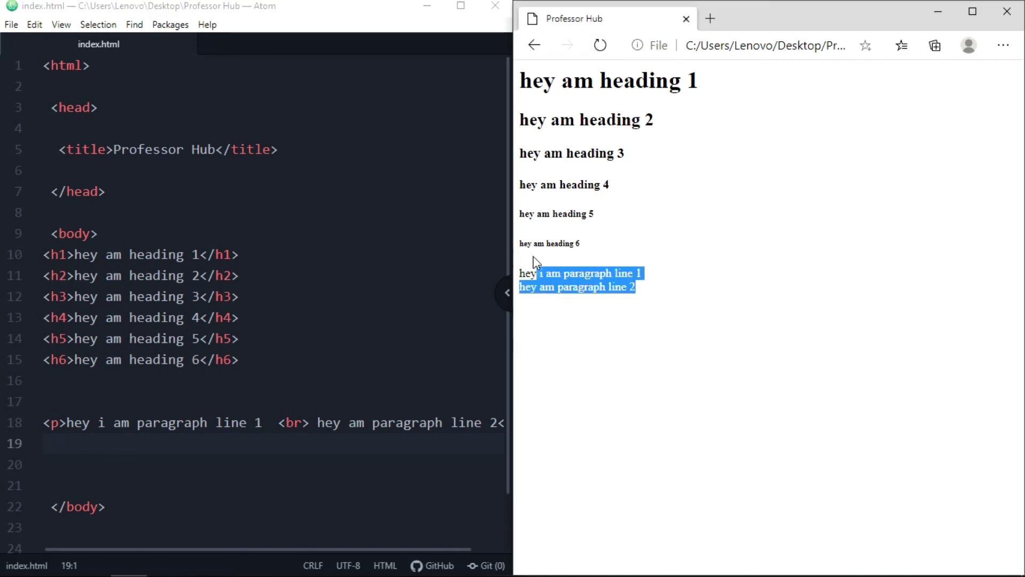